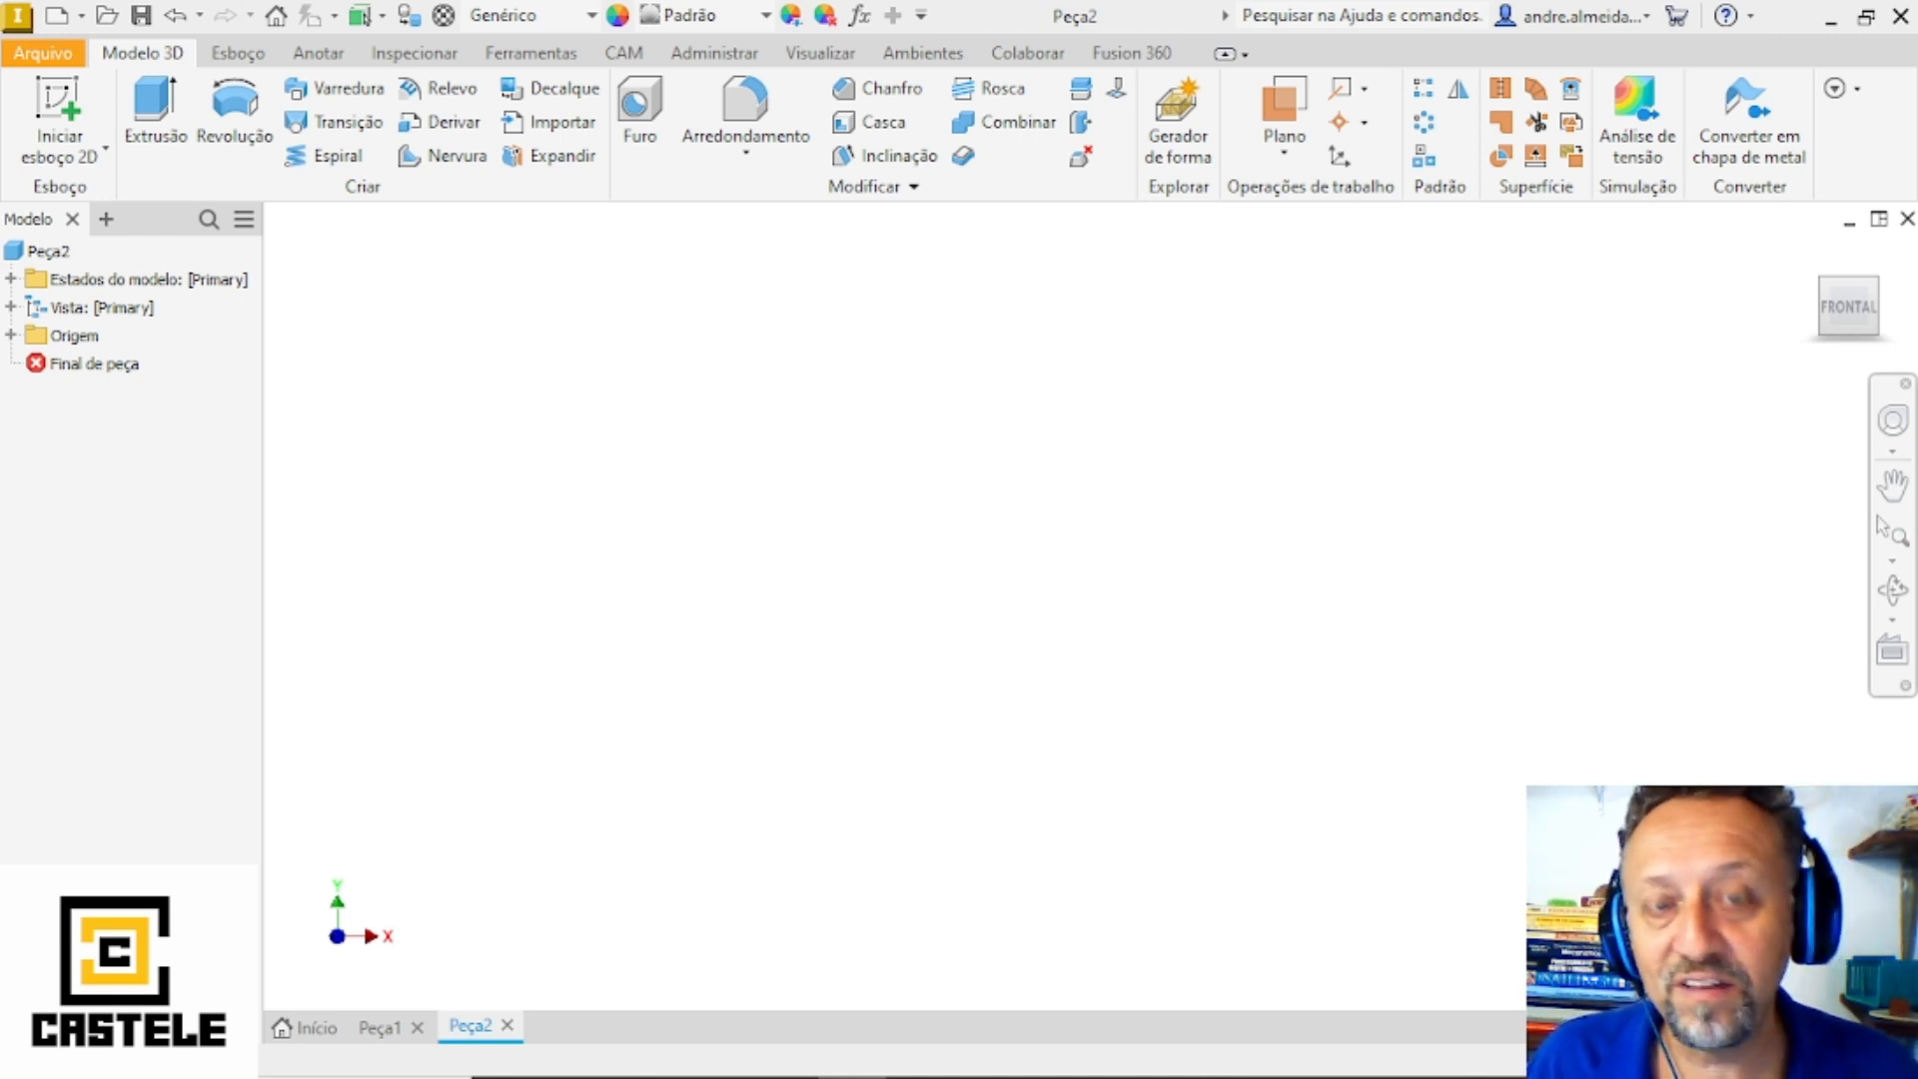
# - Start a 2D sketch on the XY plane and draw a circle about 27 mm in diameter centred on the origin
pyautogui.click(11, 336)
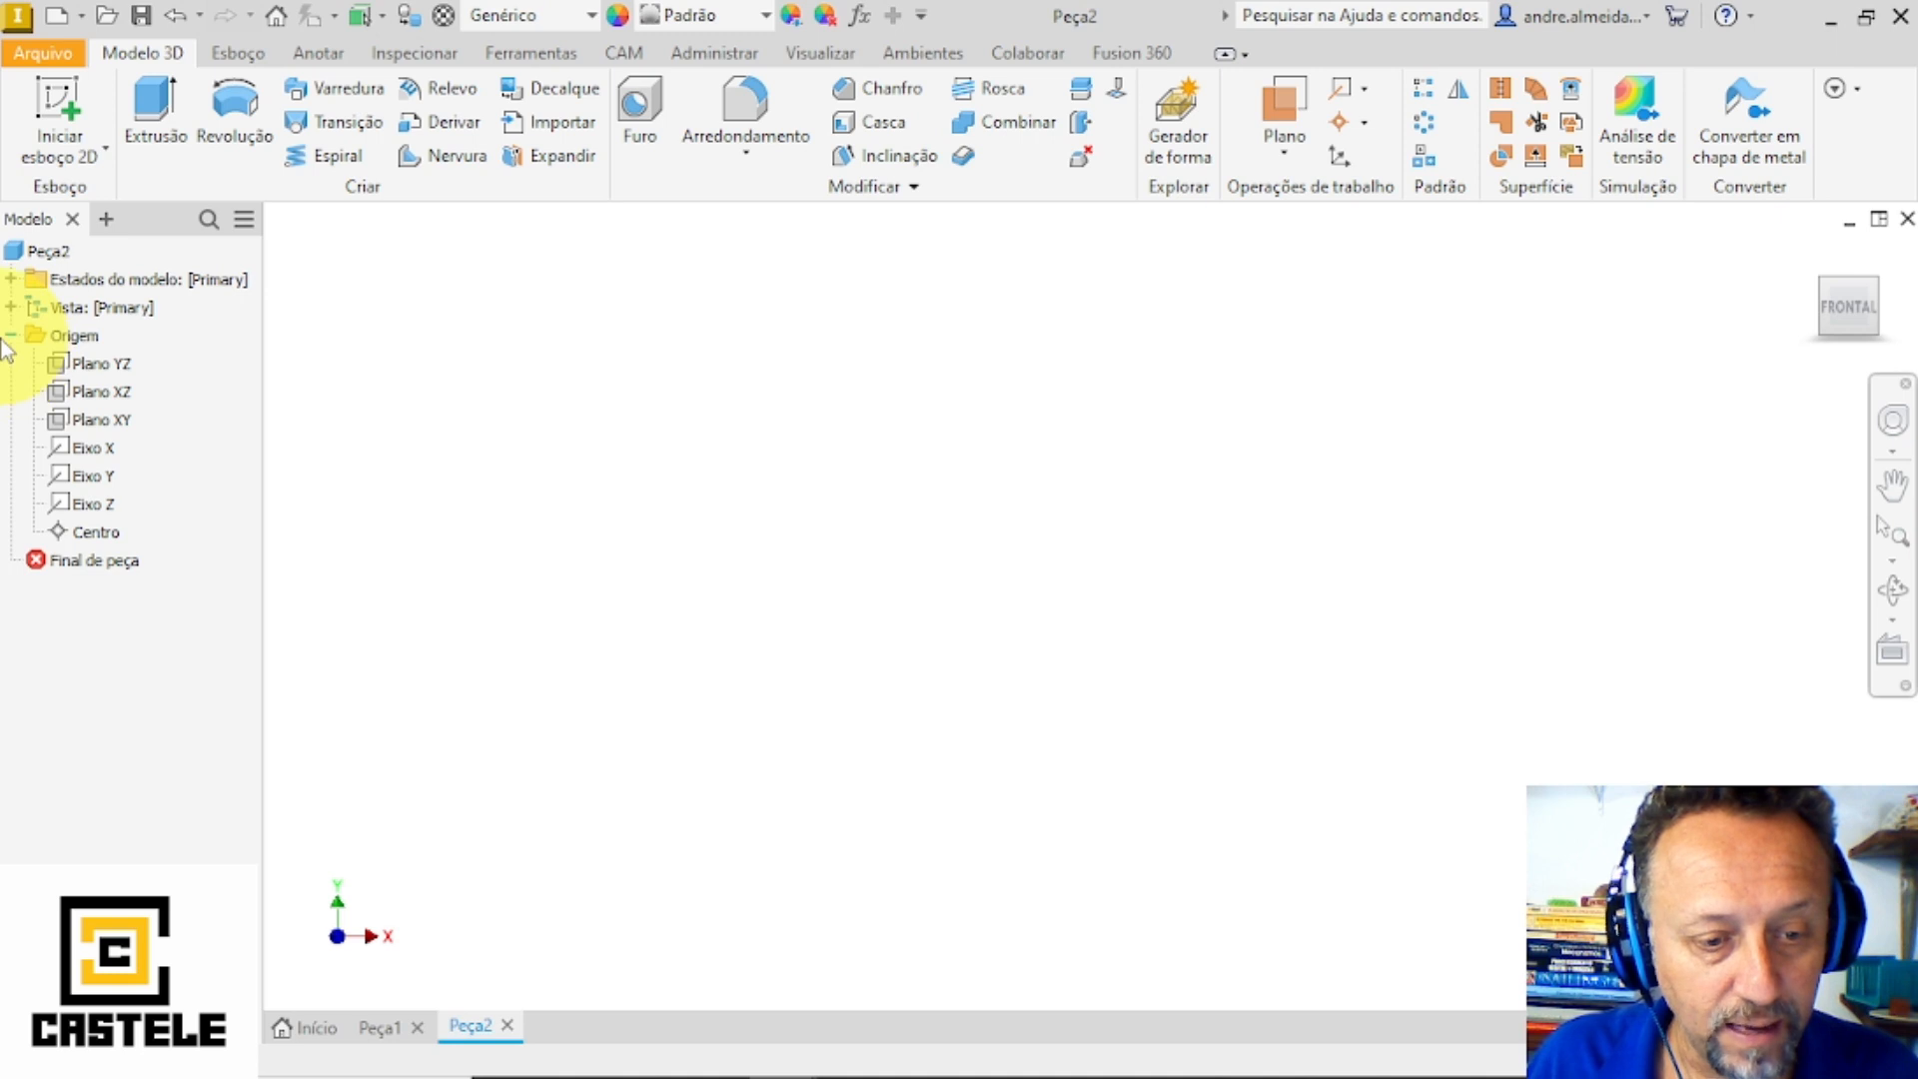
pyautogui.click(97, 424)
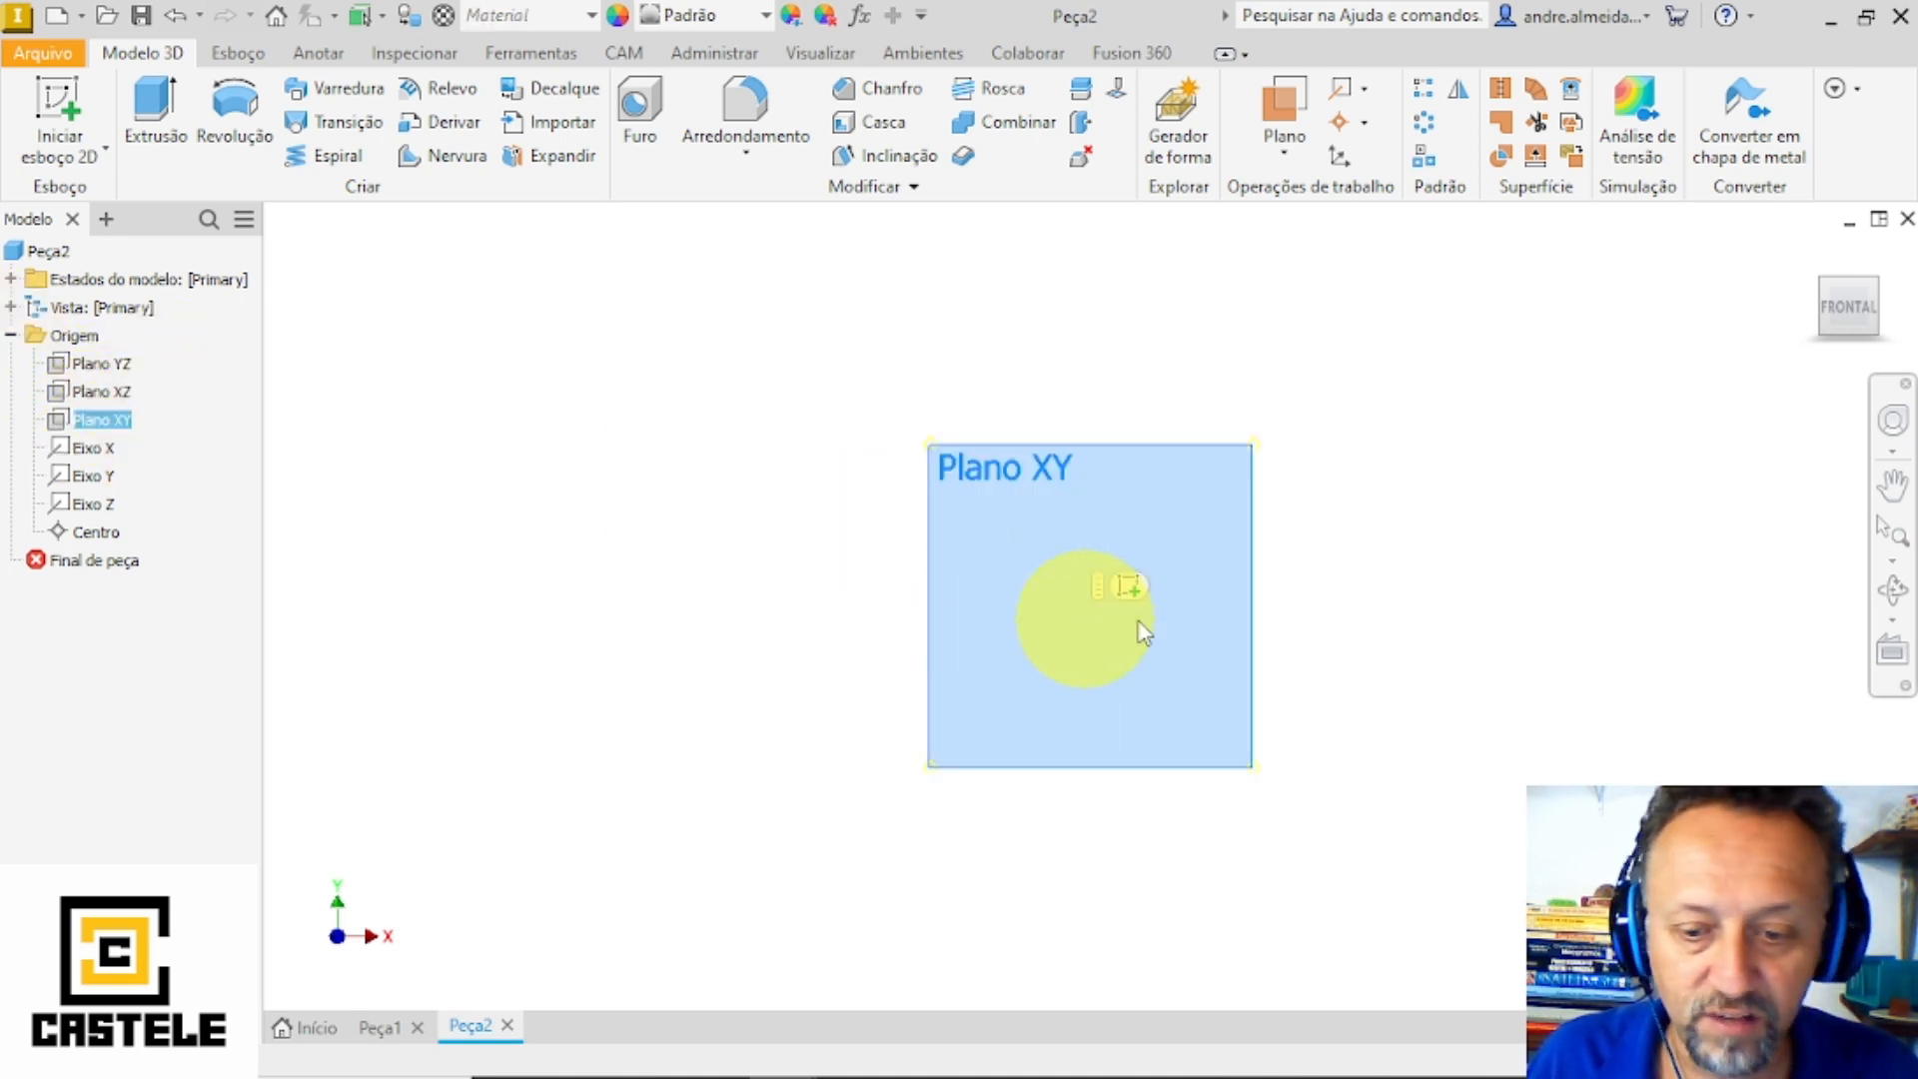
pyautogui.click(1128, 587)
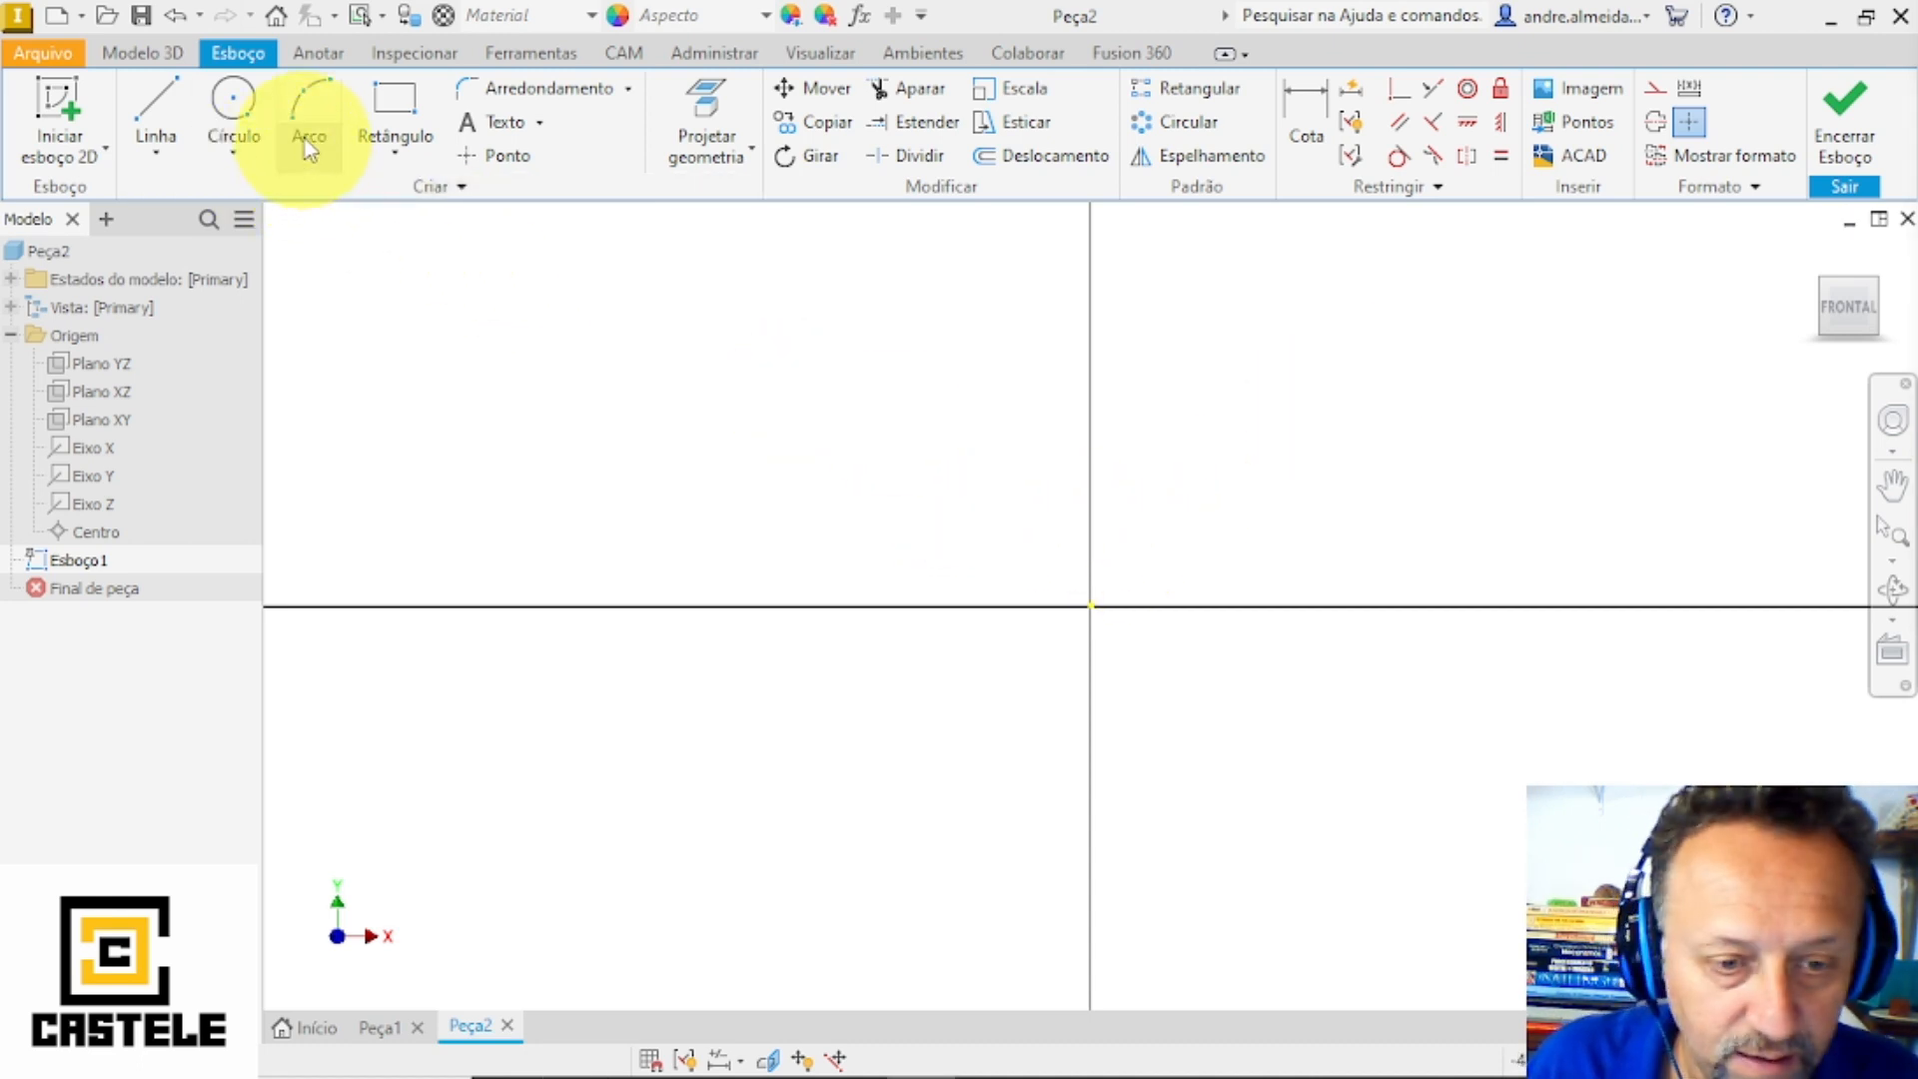
pyautogui.click(240, 103)
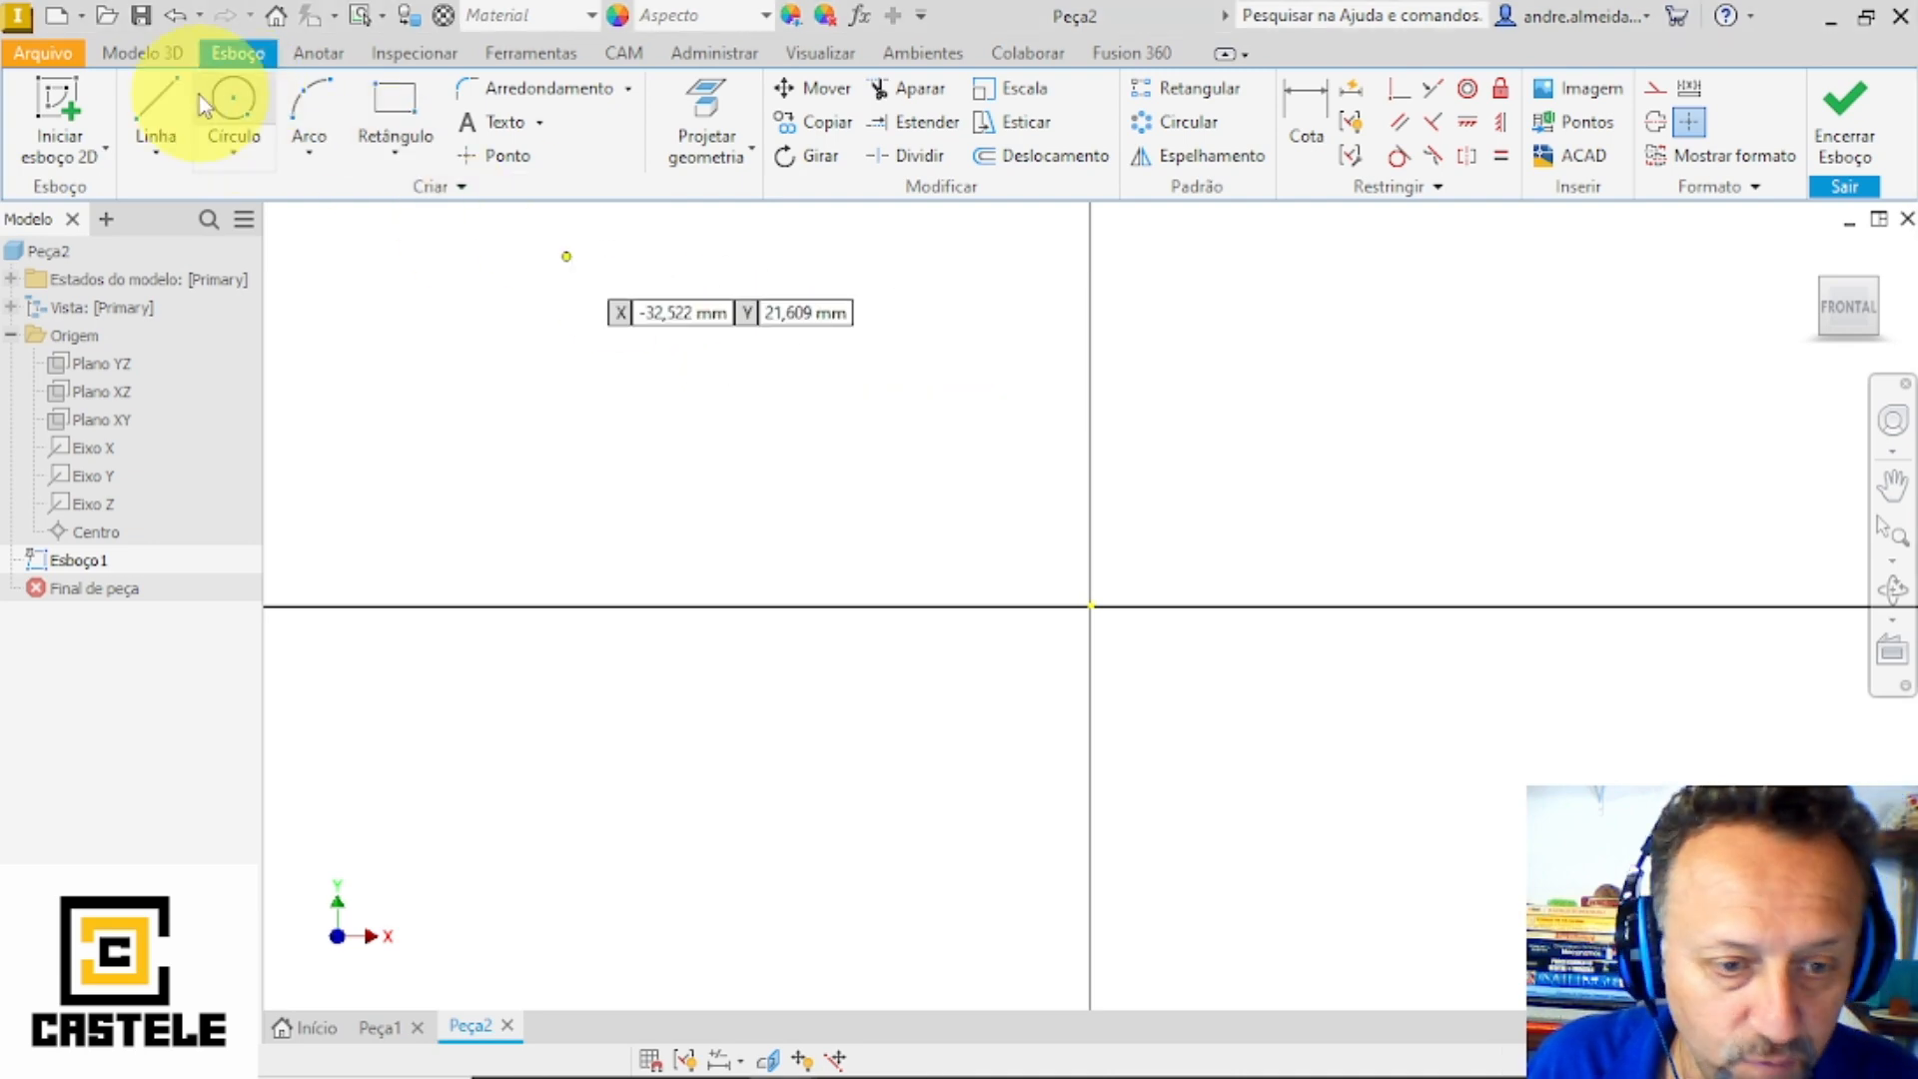
pyautogui.click(1088, 605)
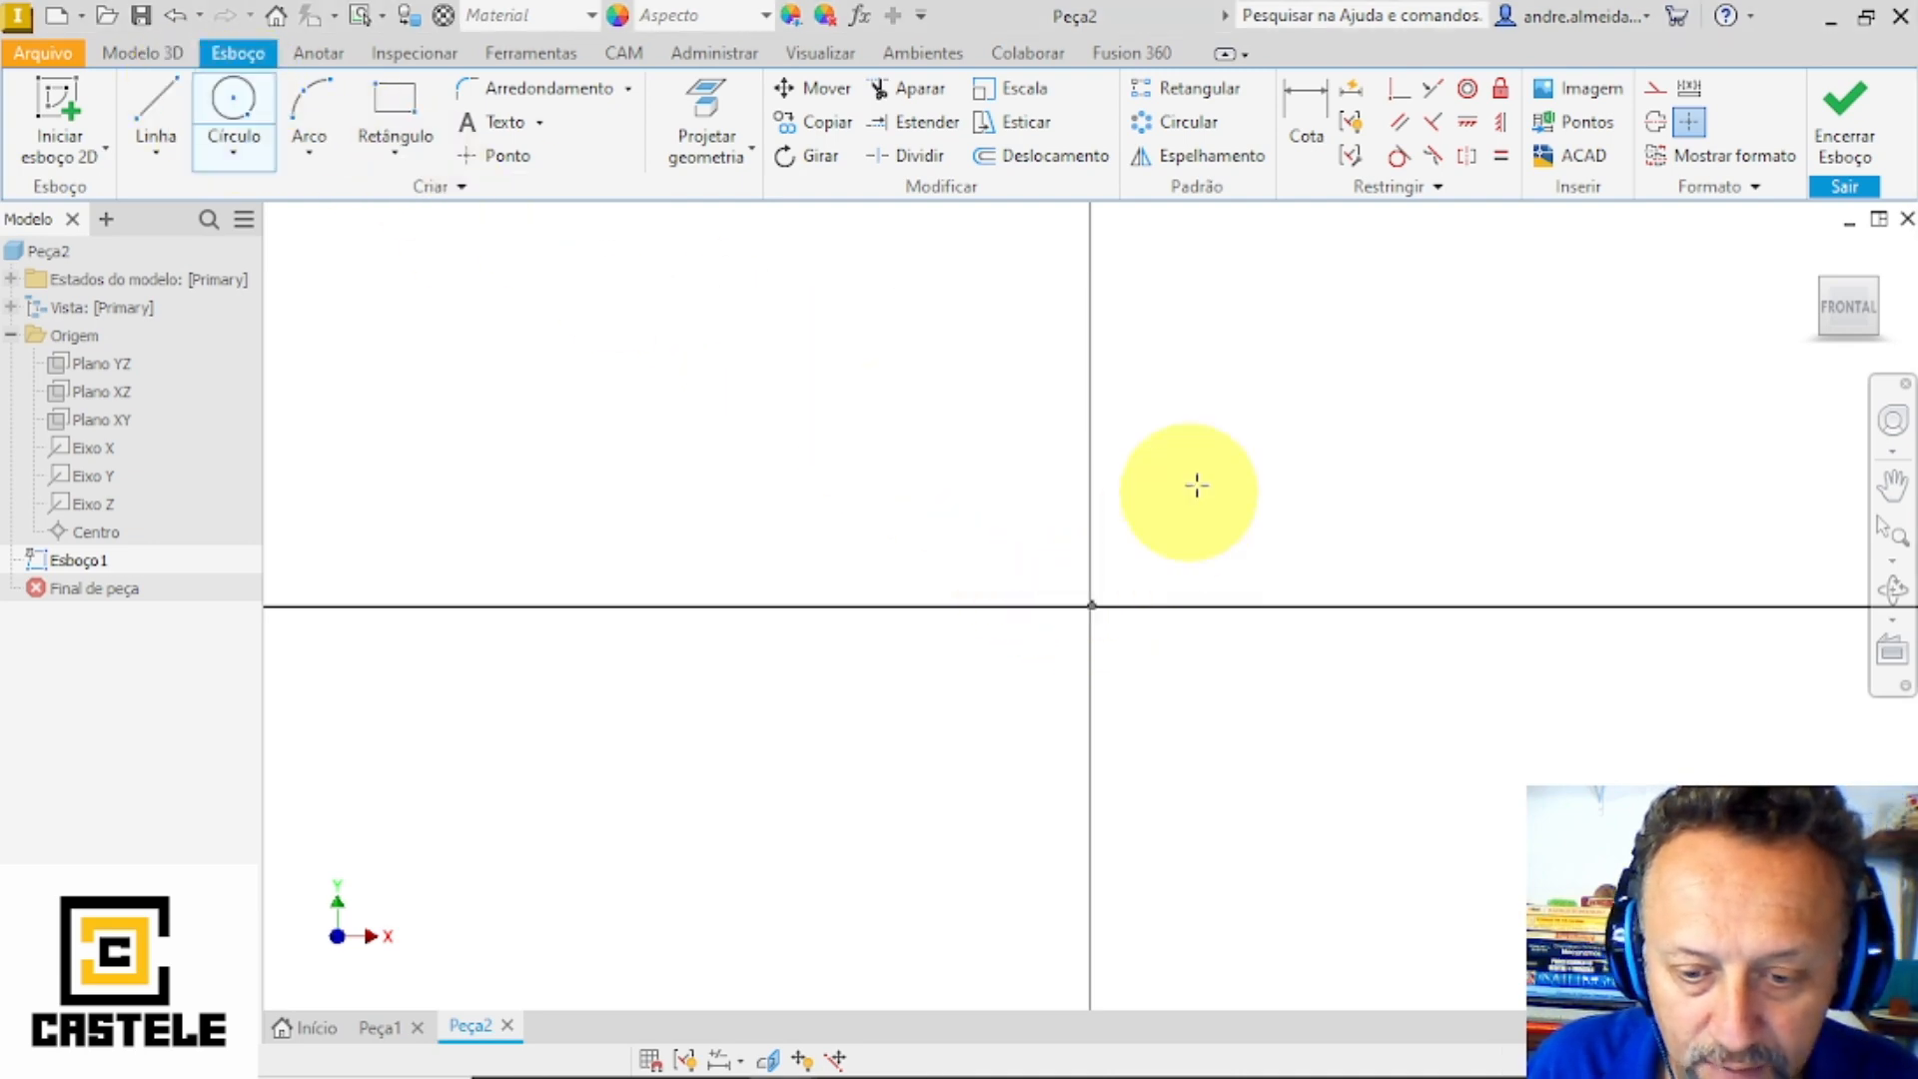
pyautogui.click(1228, 434)
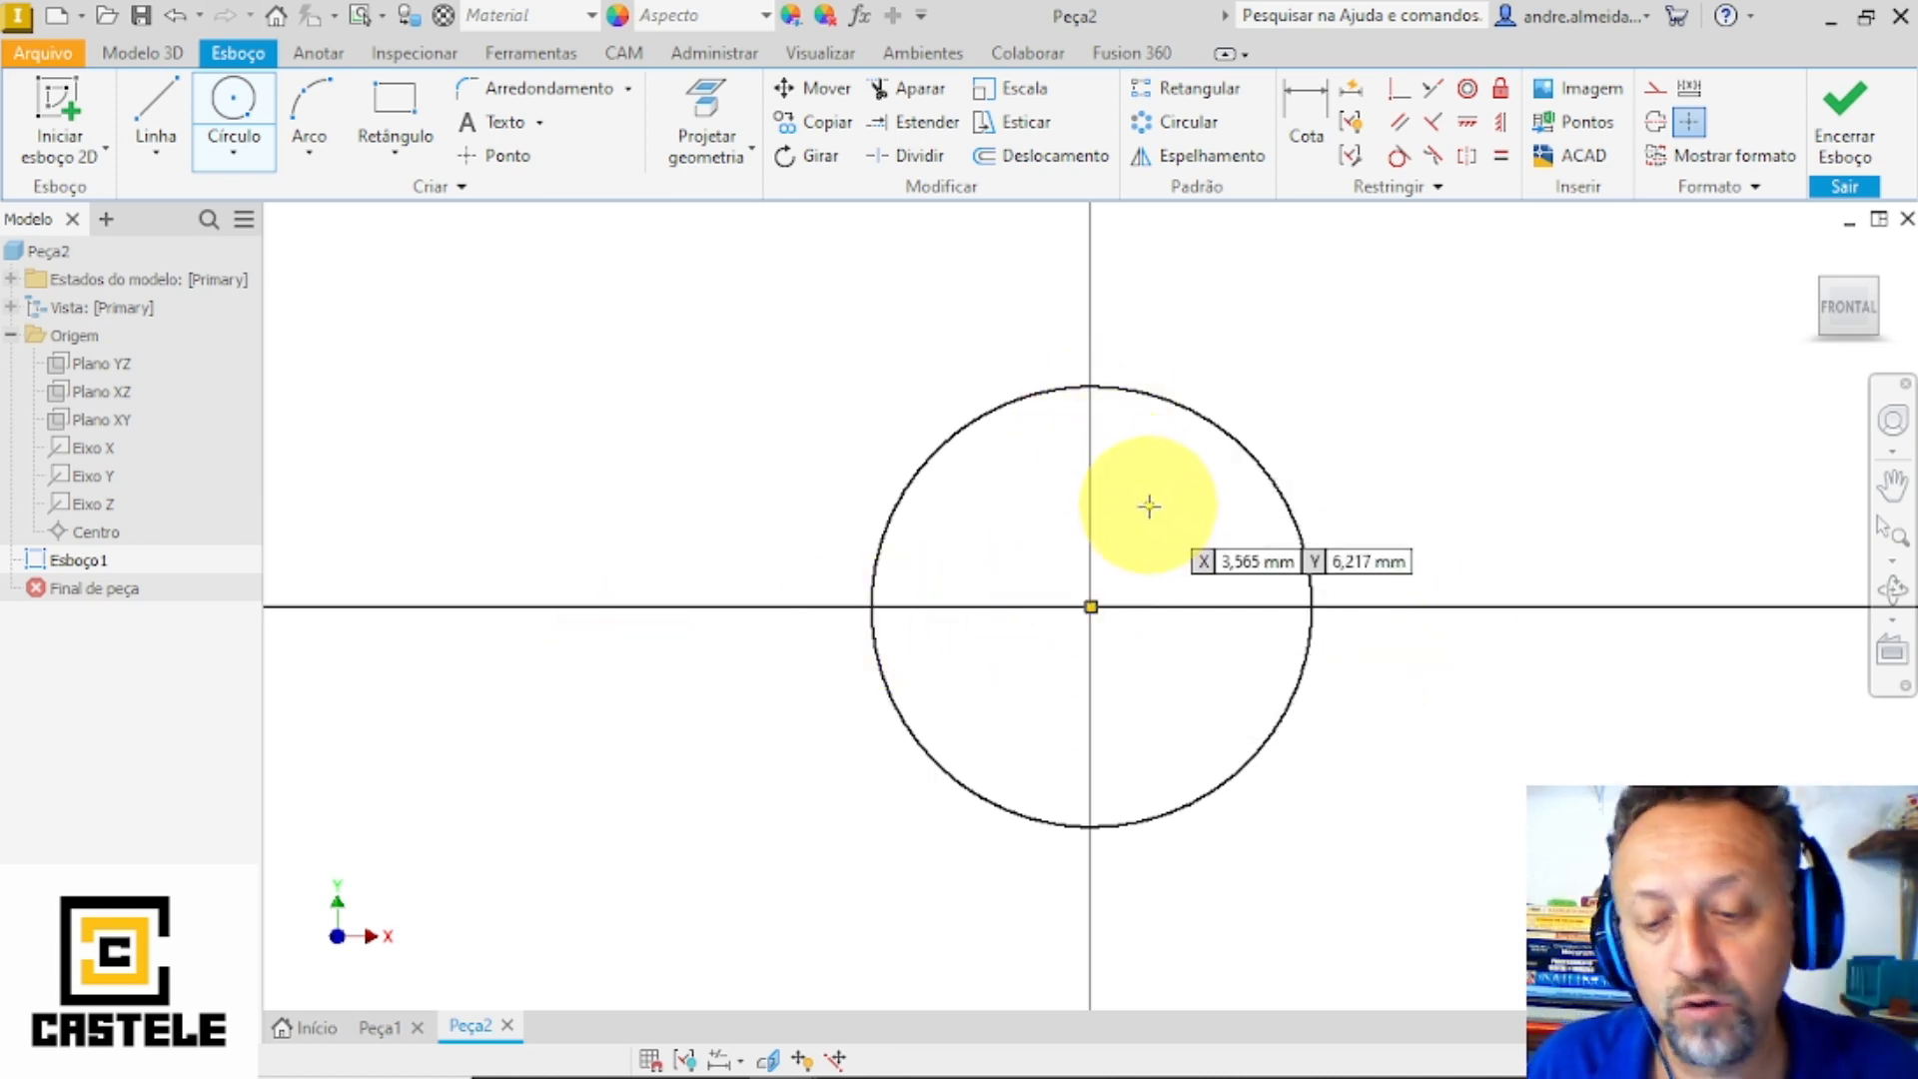
# - Finish the sketch and highlight the XZ and YZ origin planes together to examine where they cross relative to the circle
pyautogui.moveTo(1089, 520)
pyautogui.keyDown('shift'); pyautogui.mouseDown(button='middle')
pyautogui.moveTo(1070, 544)
pyautogui.moveTo(1099, 569)
pyautogui.moveTo(1105, 537)
pyautogui.moveTo(1052, 544)
pyautogui.mouseUp(button='middle'); pyautogui.keyUp('shift')
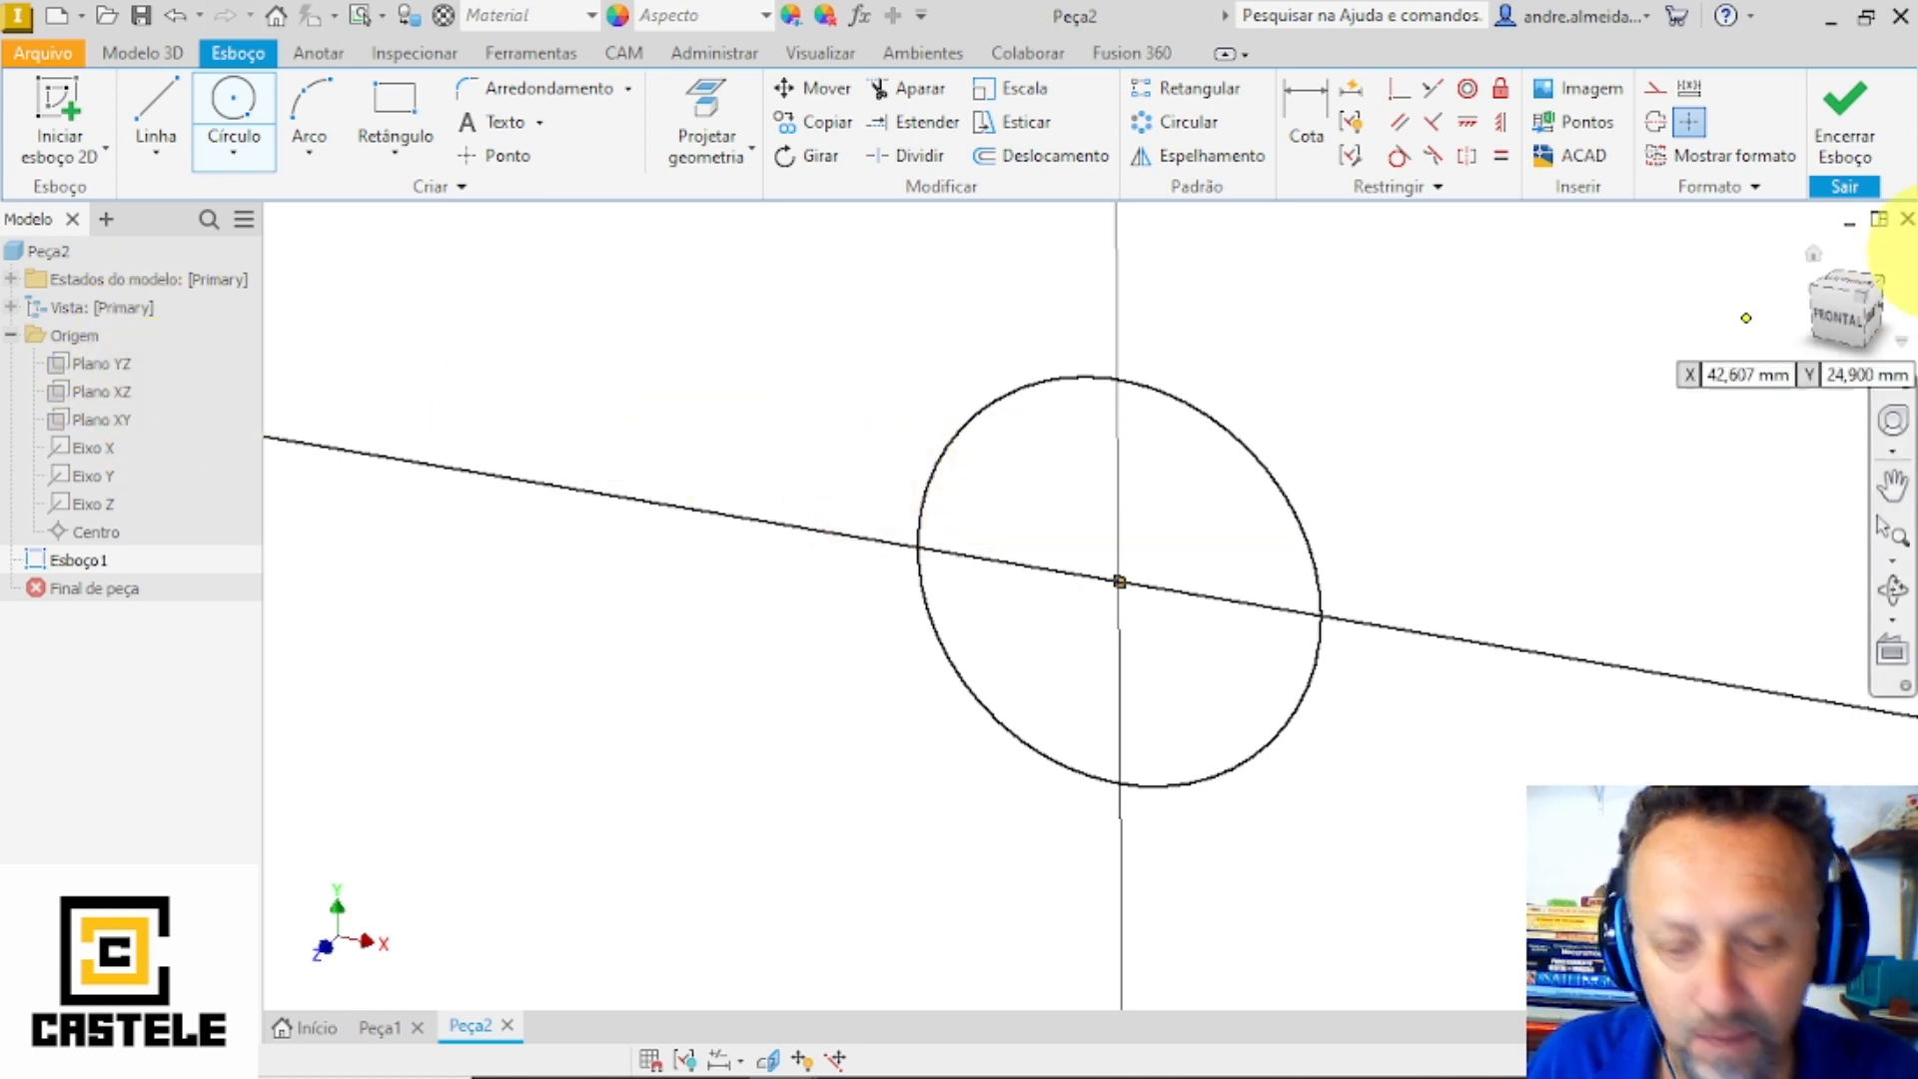
pyautogui.click(1843, 120)
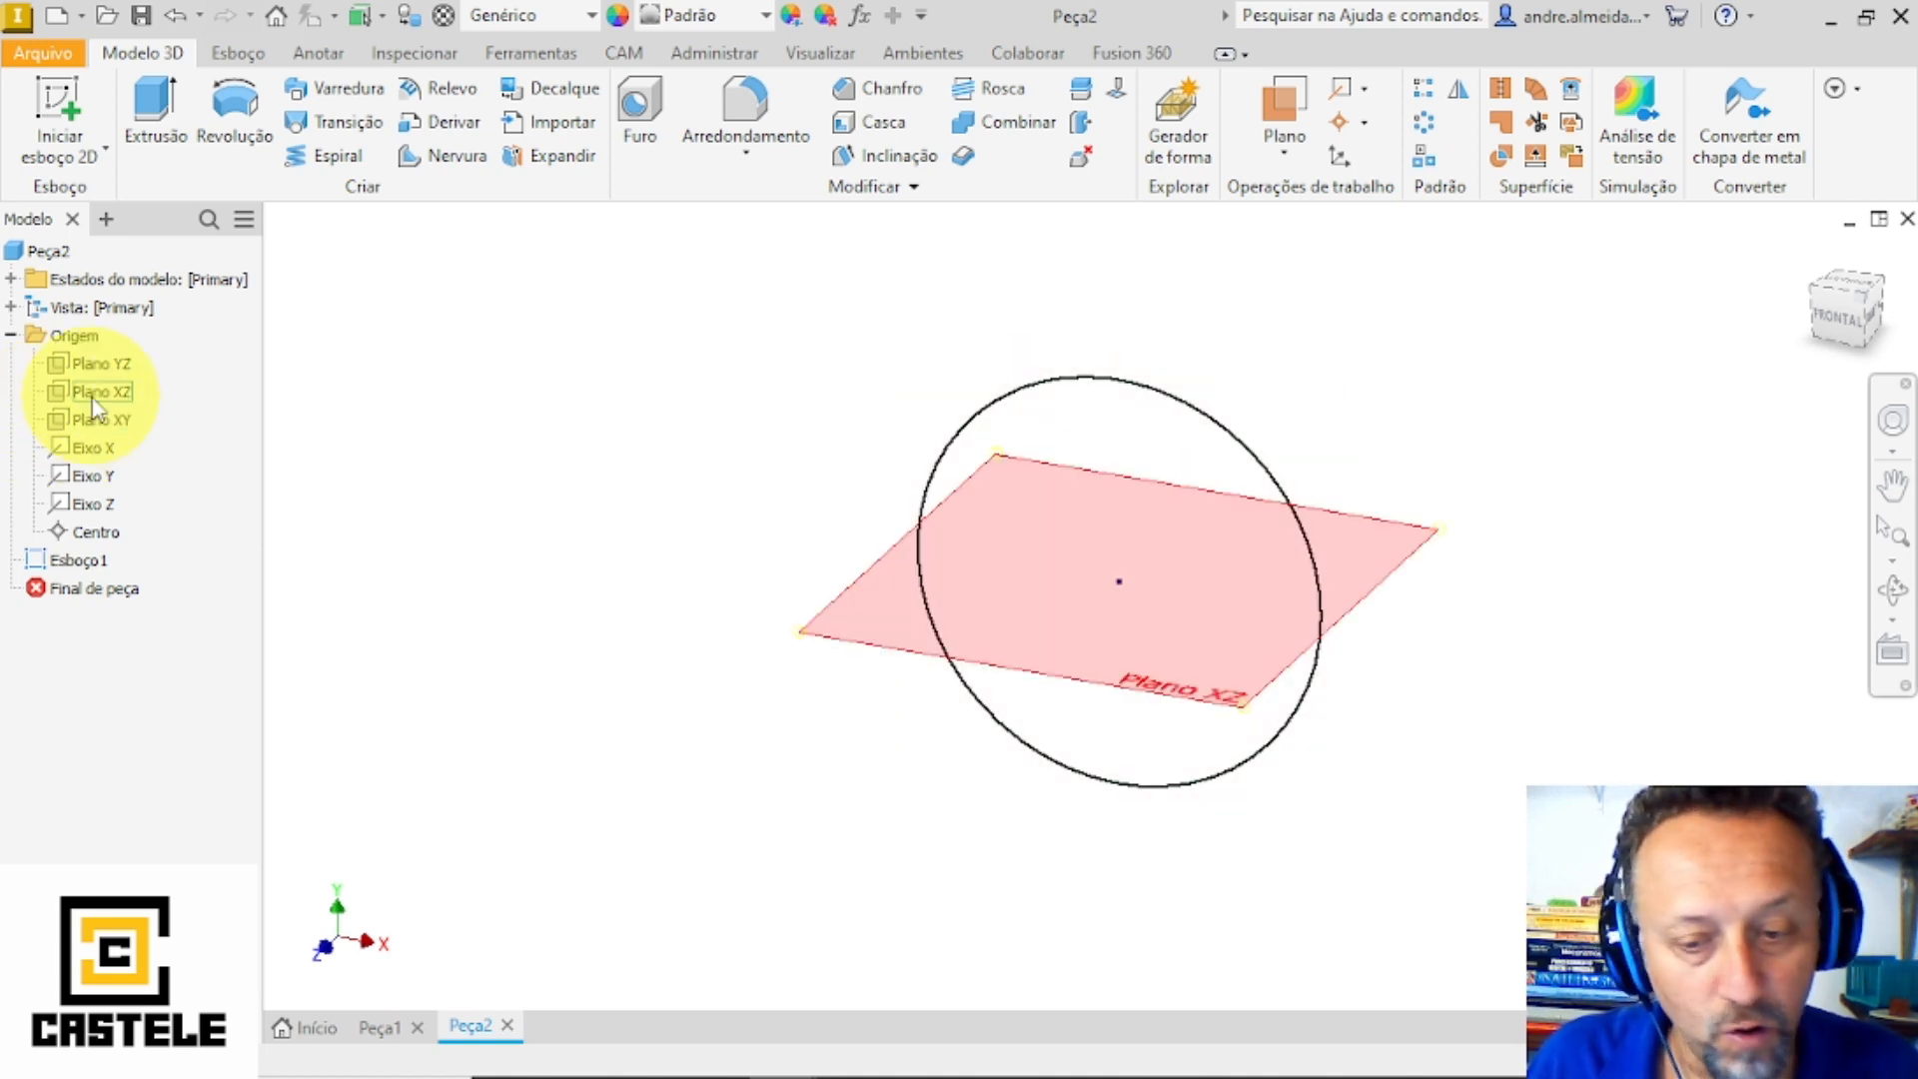
pyautogui.click(93, 393)
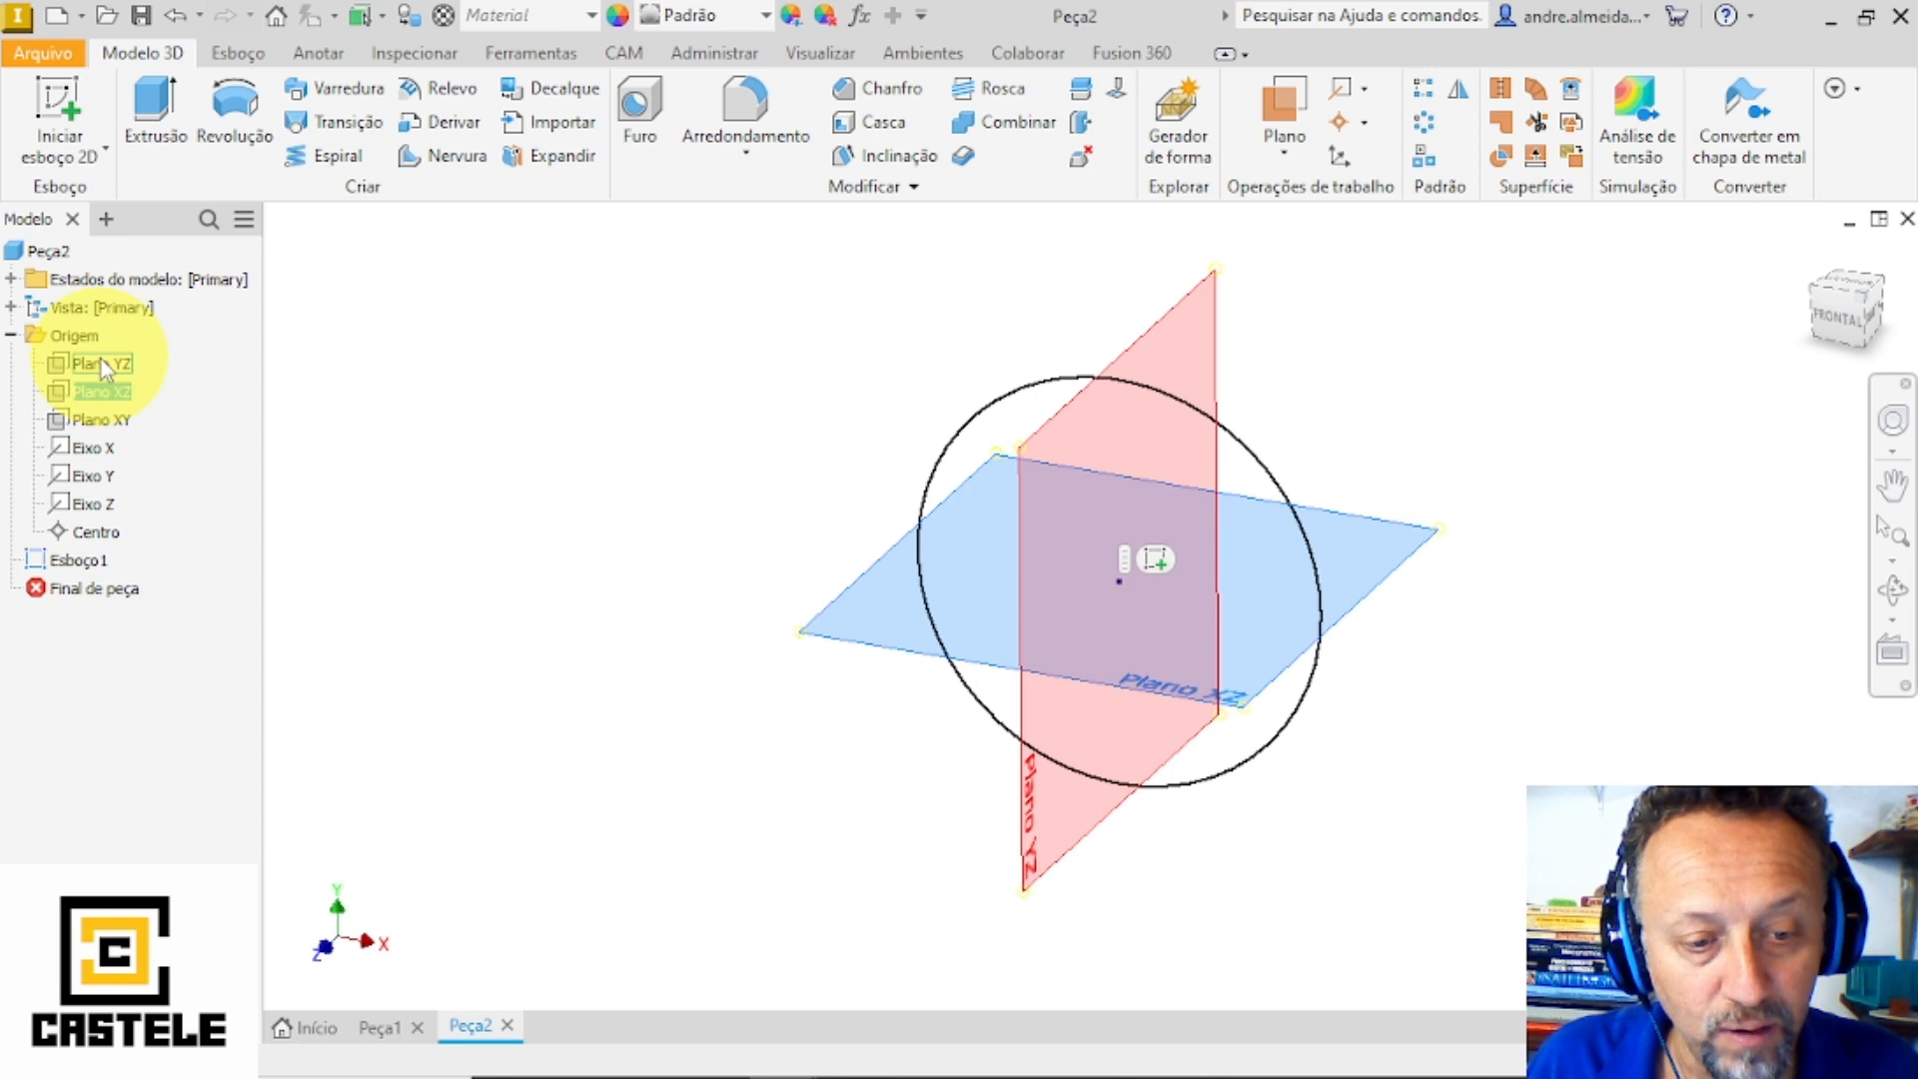
pyautogui.keyDown('ctrl'); pyautogui.click(102, 365); pyautogui.keyUp('ctrl')
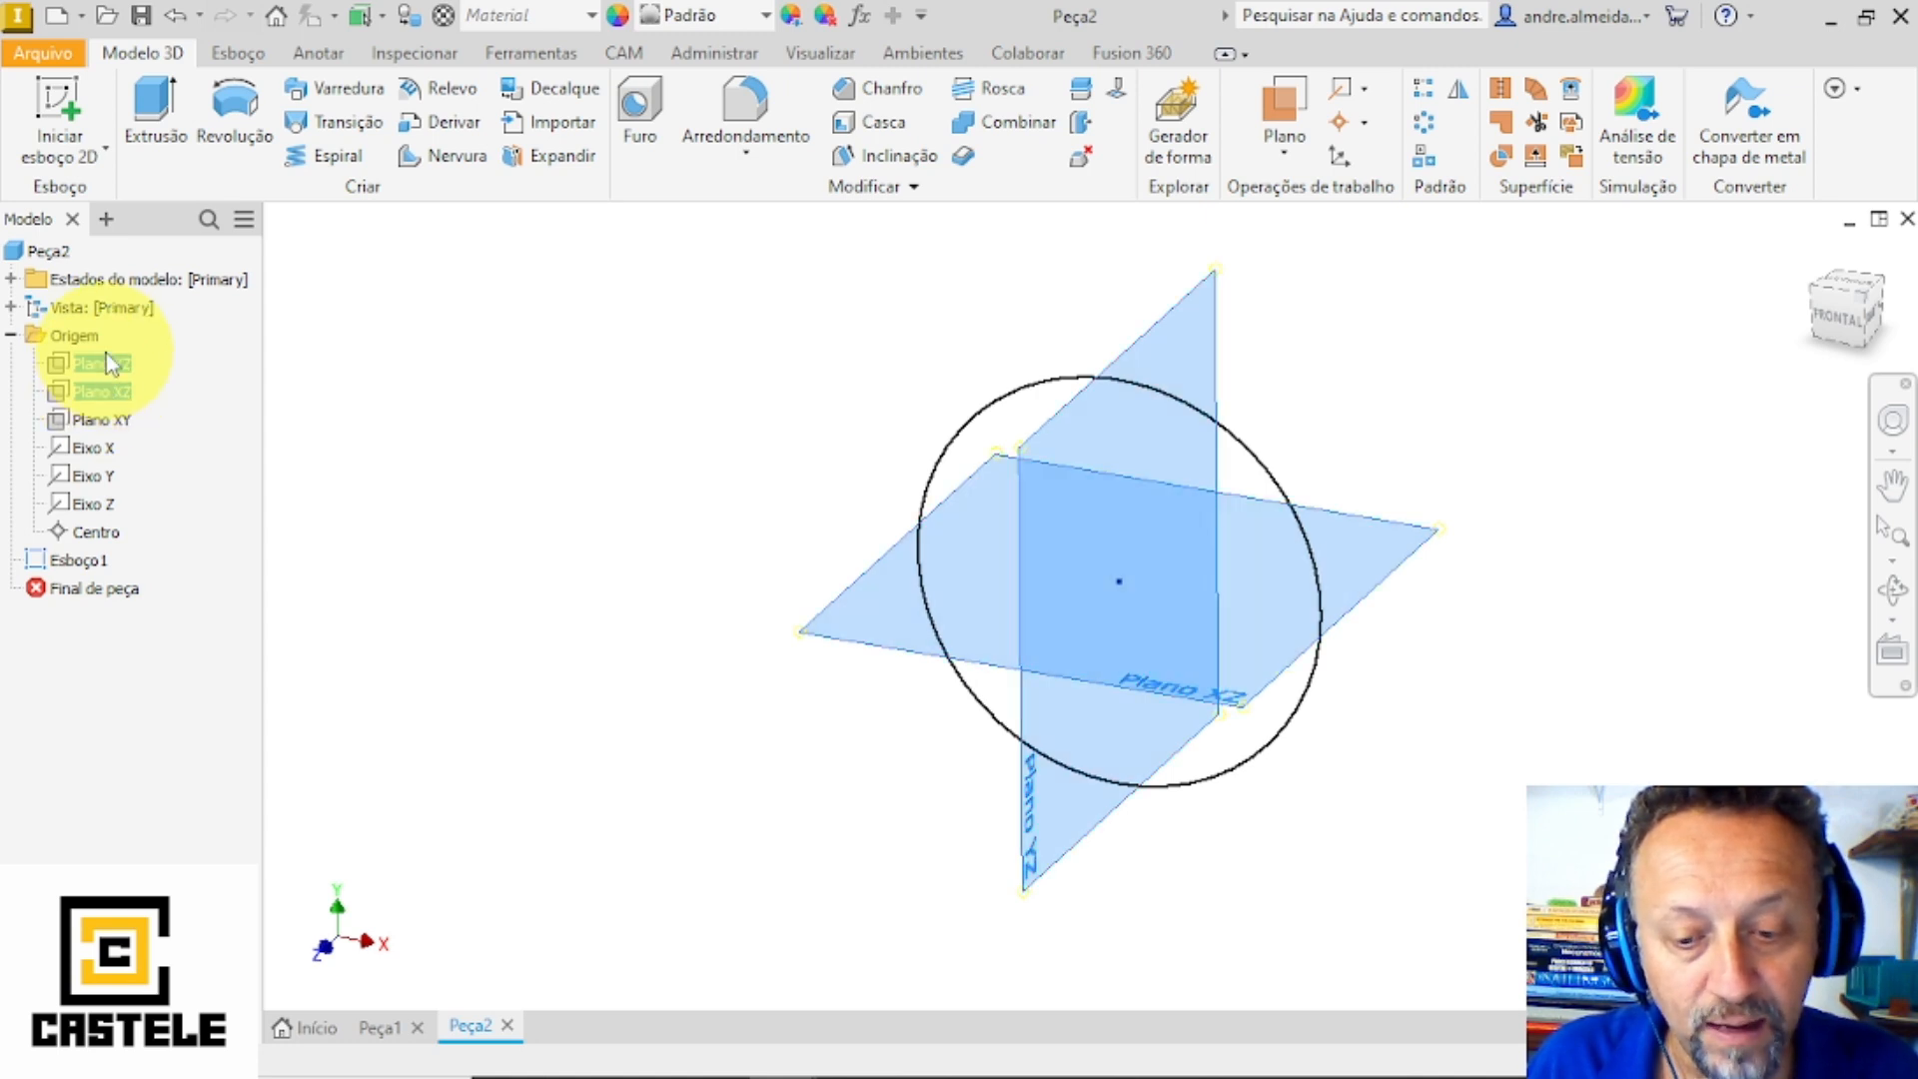
pyautogui.moveTo(618, 561)
pyautogui.keyDown('shift'); pyautogui.mouseDown(button='middle')
pyautogui.moveTo(695, 524)
pyautogui.moveTo(663, 483)
pyautogui.moveTo(659, 505)
pyautogui.moveTo(689, 453)
pyautogui.moveTo(696, 479)
pyautogui.mouseUp(button='middle'); pyautogui.keyUp('shift')
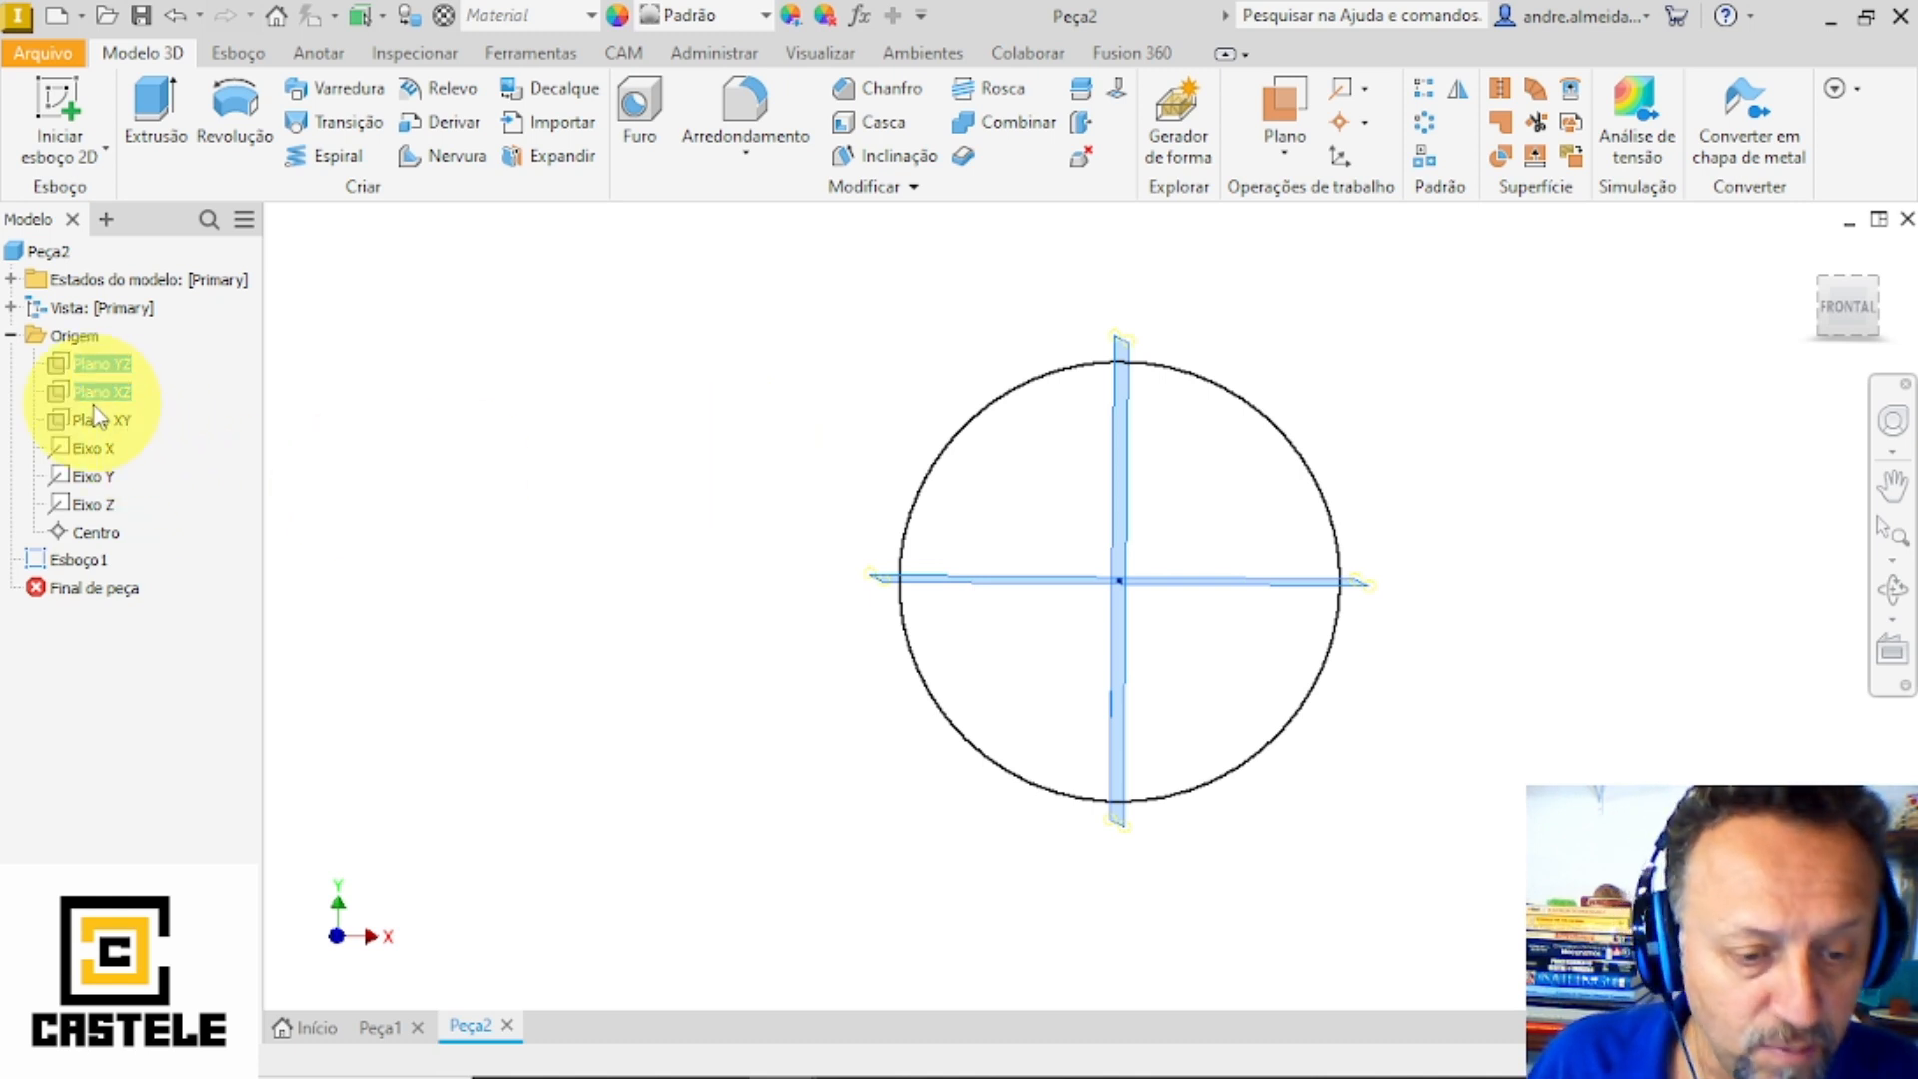
# - Reopen the circle sketch for editing and draw a concentric inner circle about half the diameter of the first one
pyautogui.rightClick(75, 567)
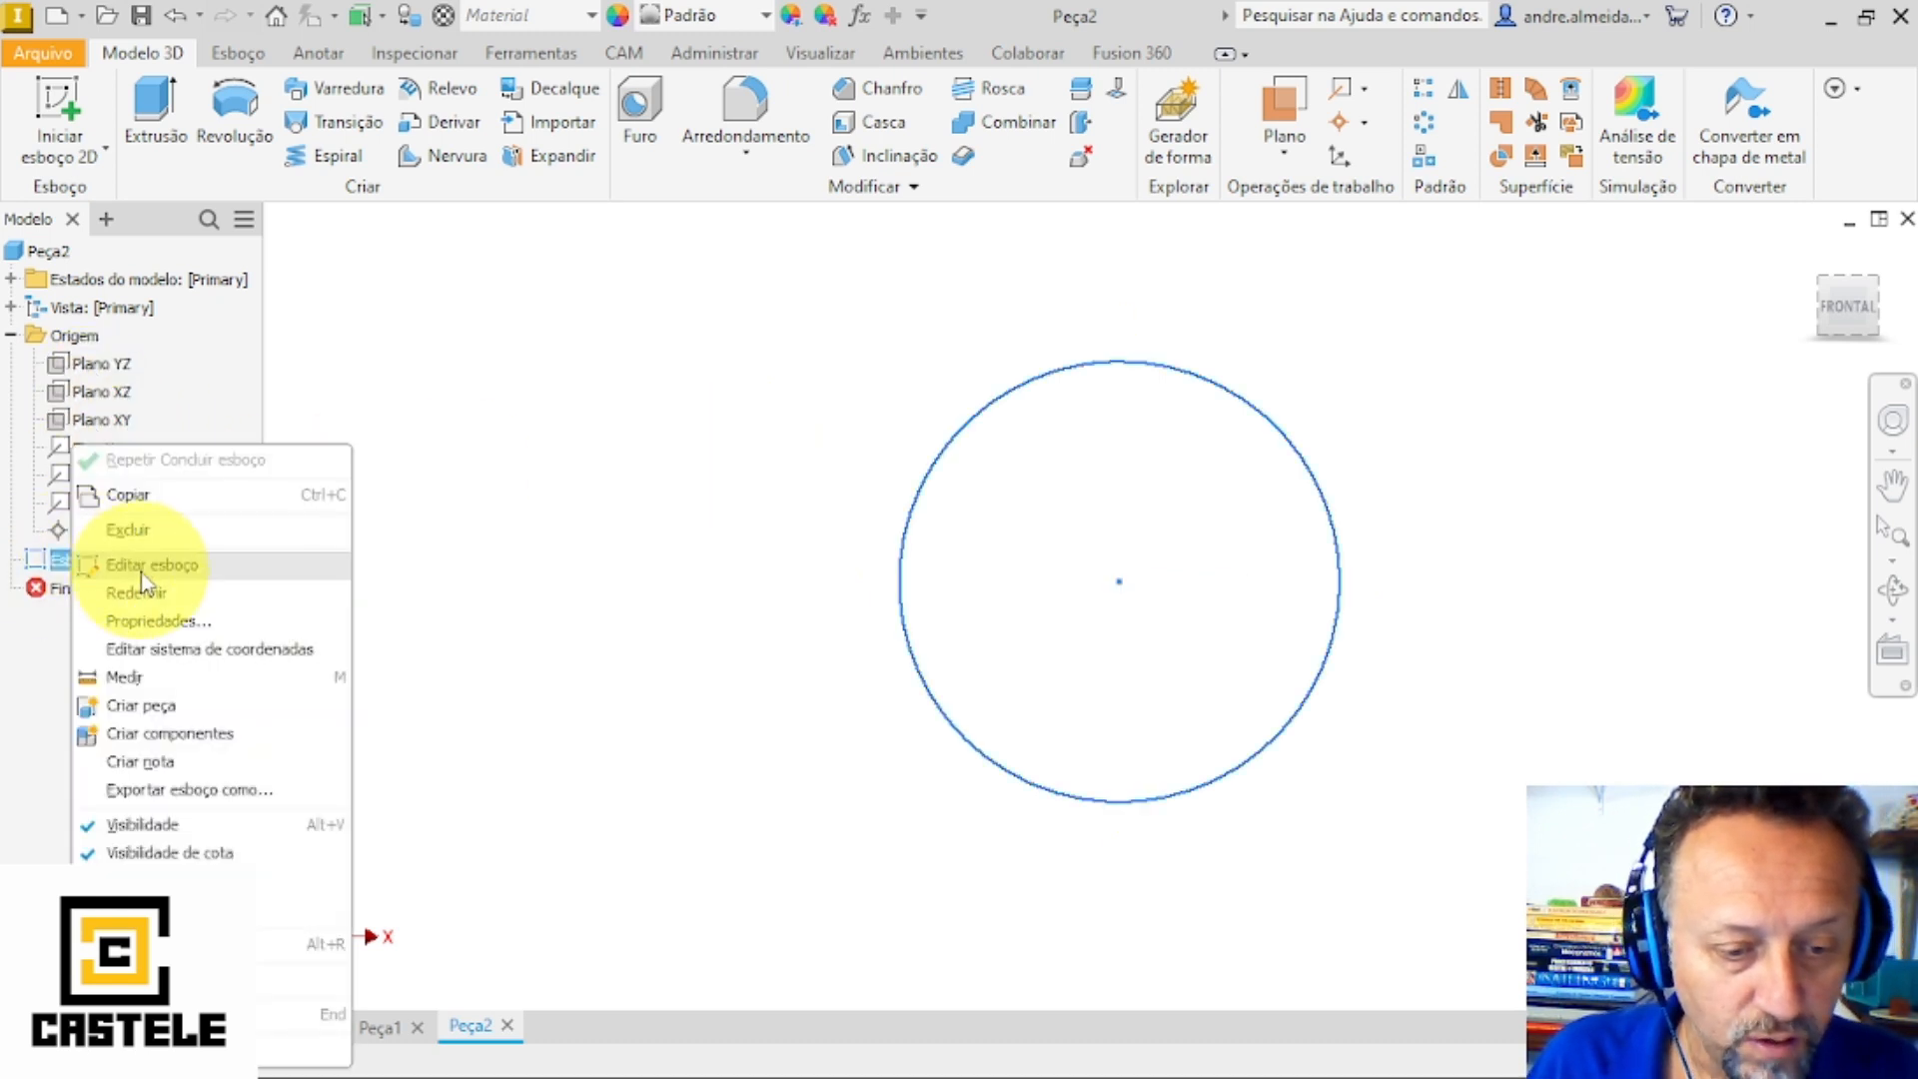
pyautogui.click(142, 561)
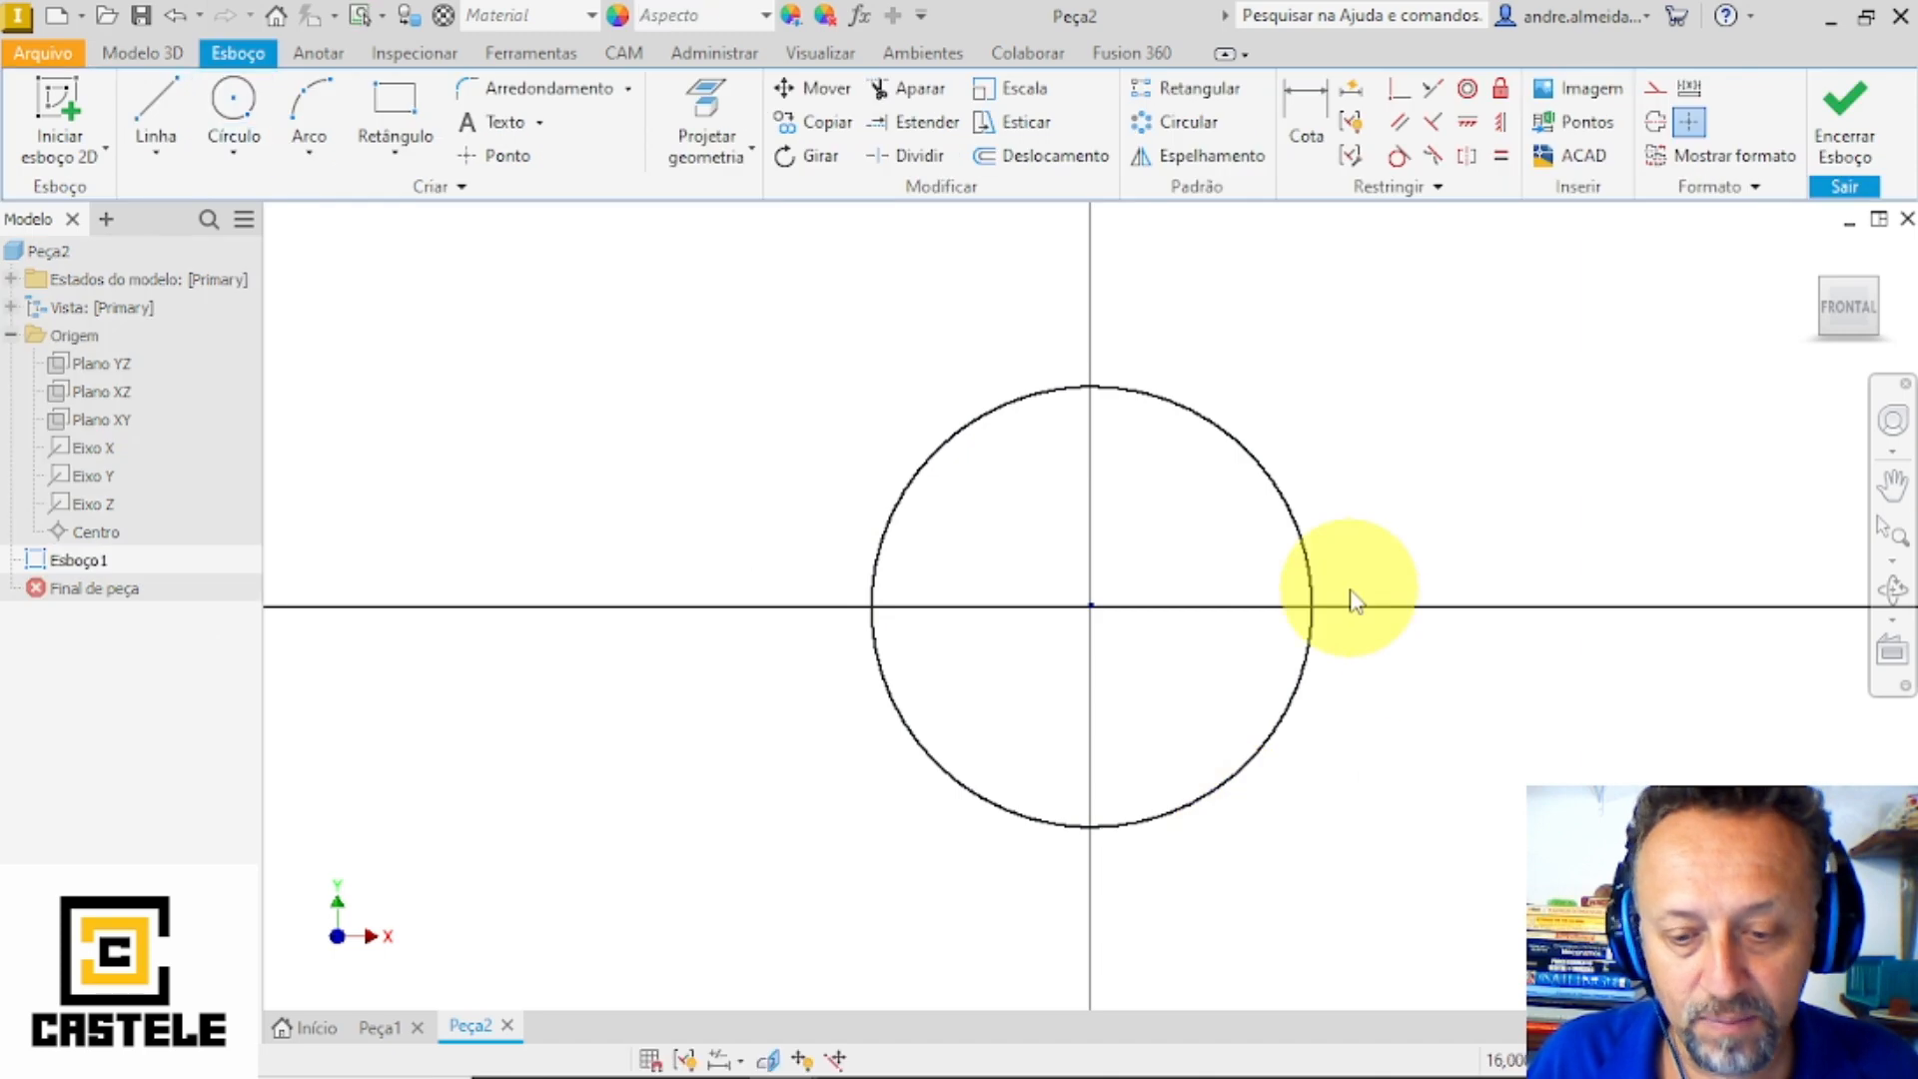
pyautogui.click(229, 100)
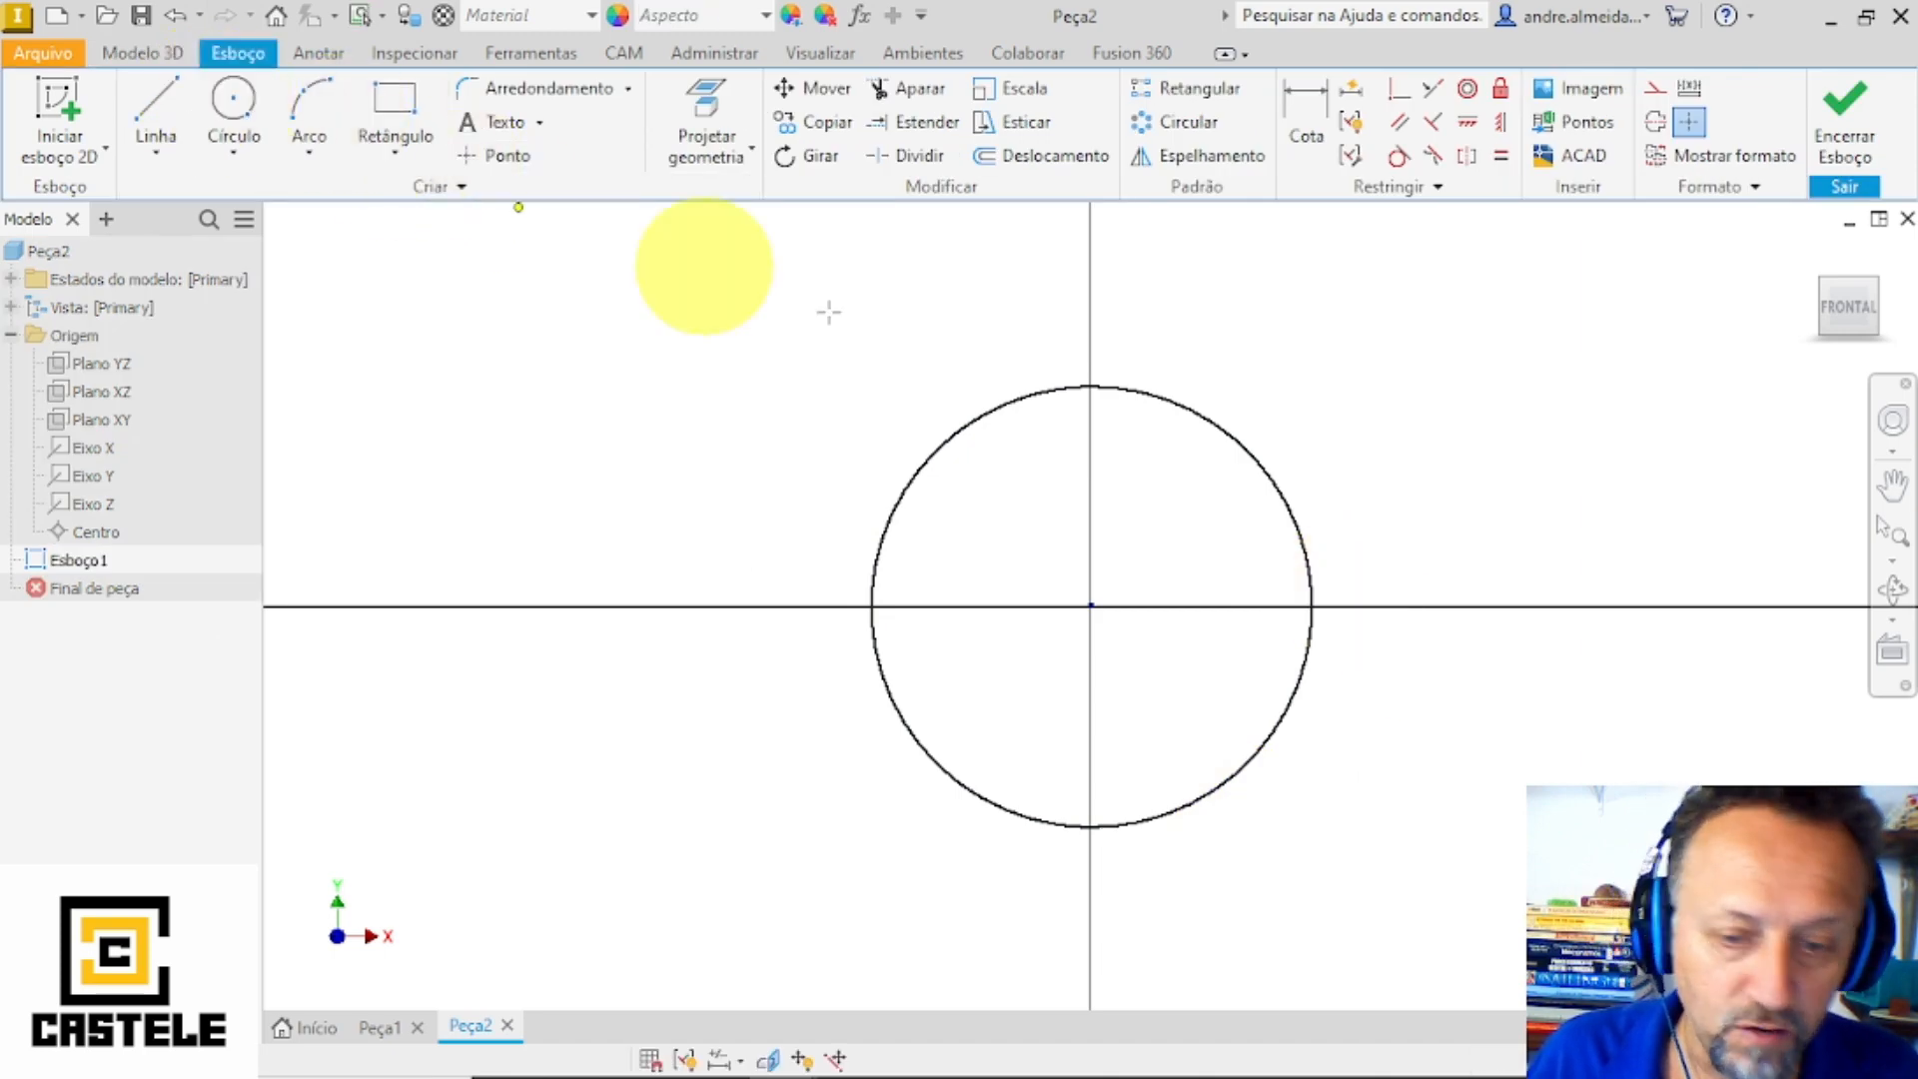
pyautogui.click(1091, 607)
pyautogui.click(1146, 505)
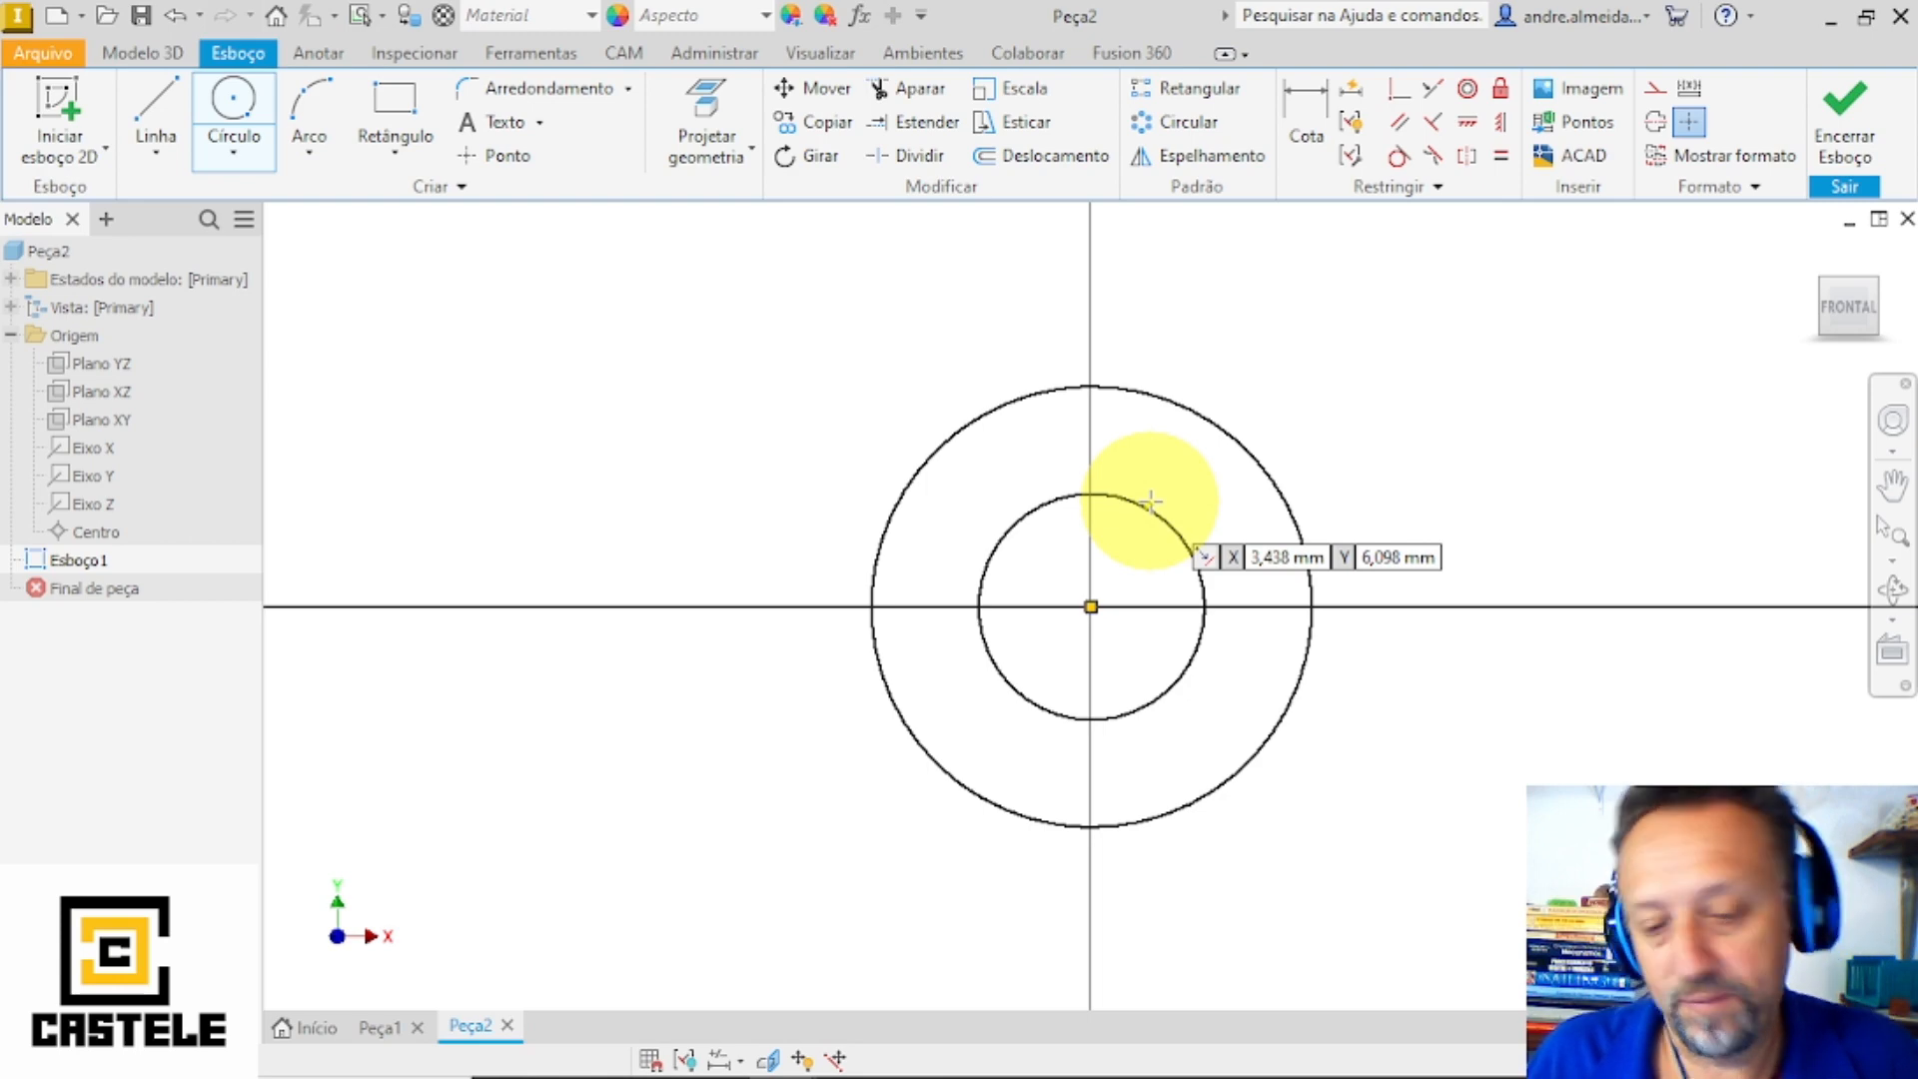
pyautogui.press('Escape')
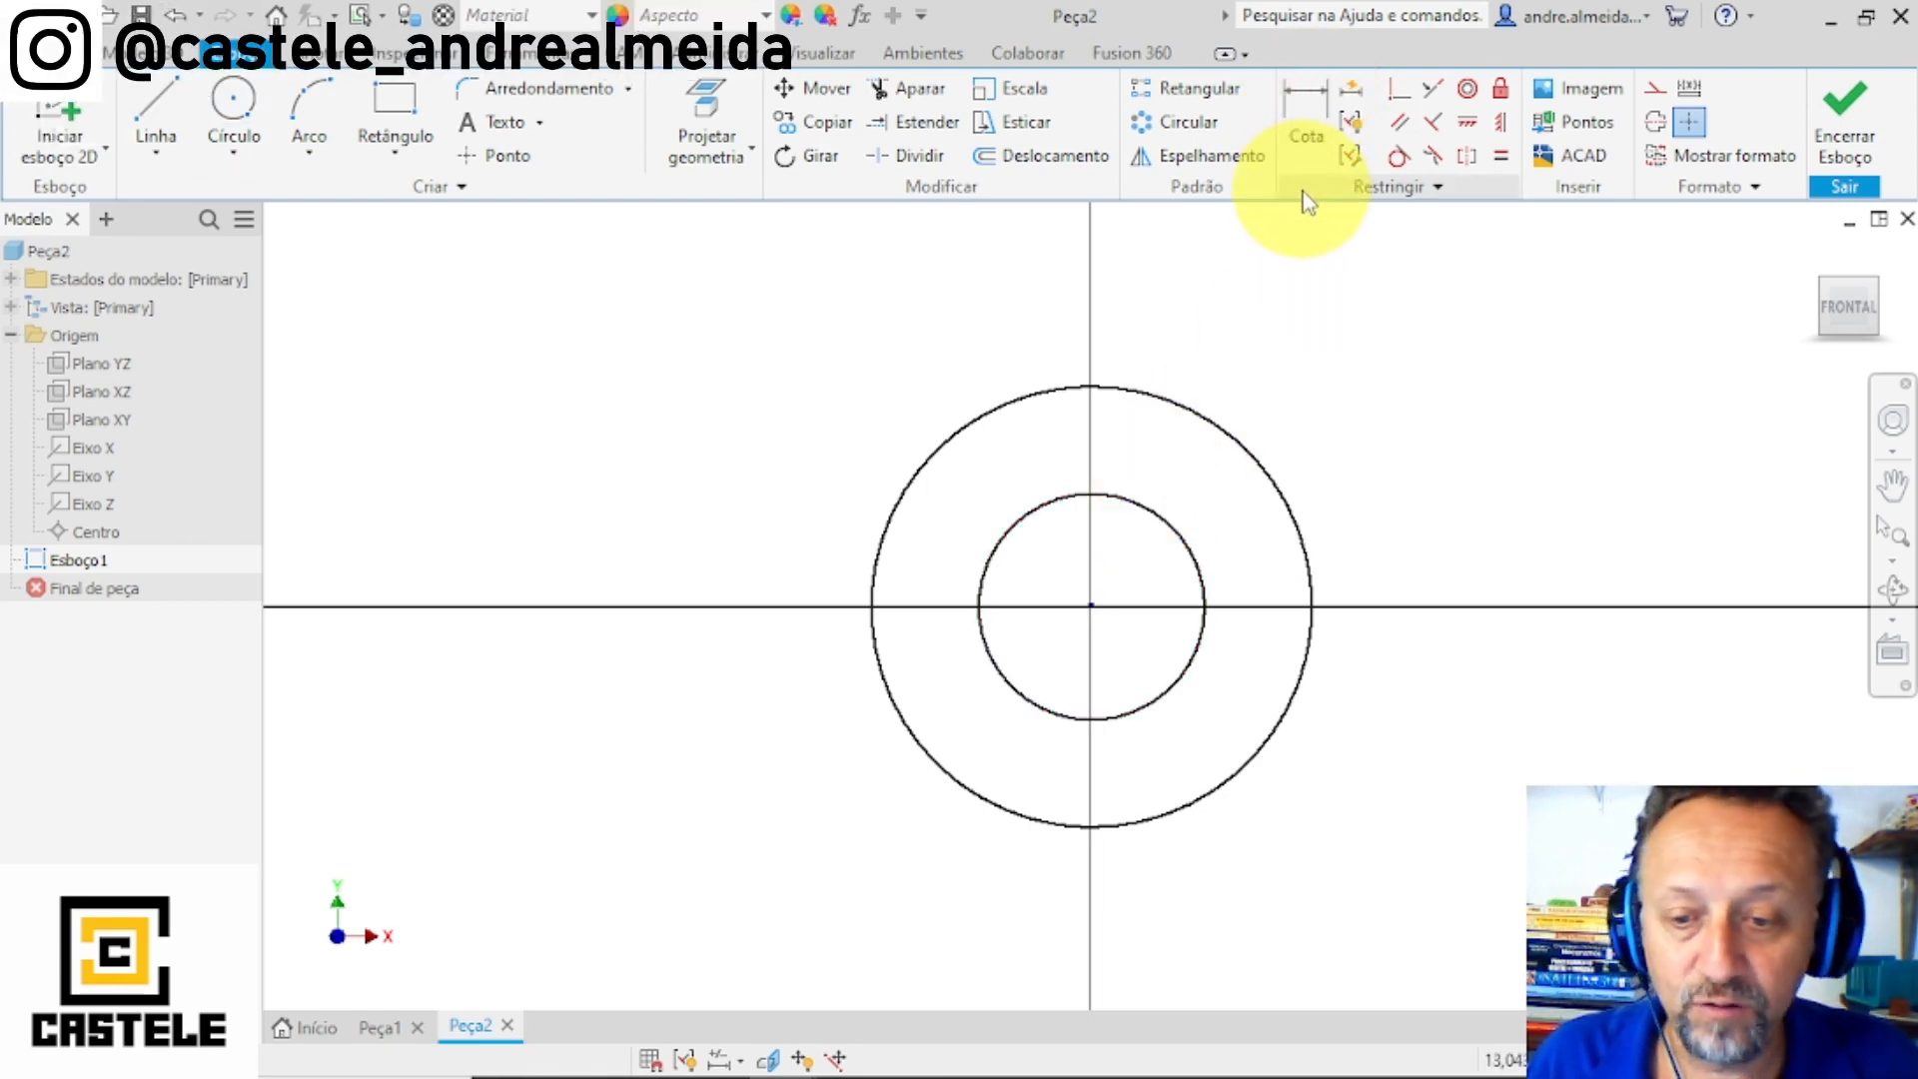
# - Dimension the outer circle's diameter and set it to 20 mm
pyautogui.click(1305, 124)
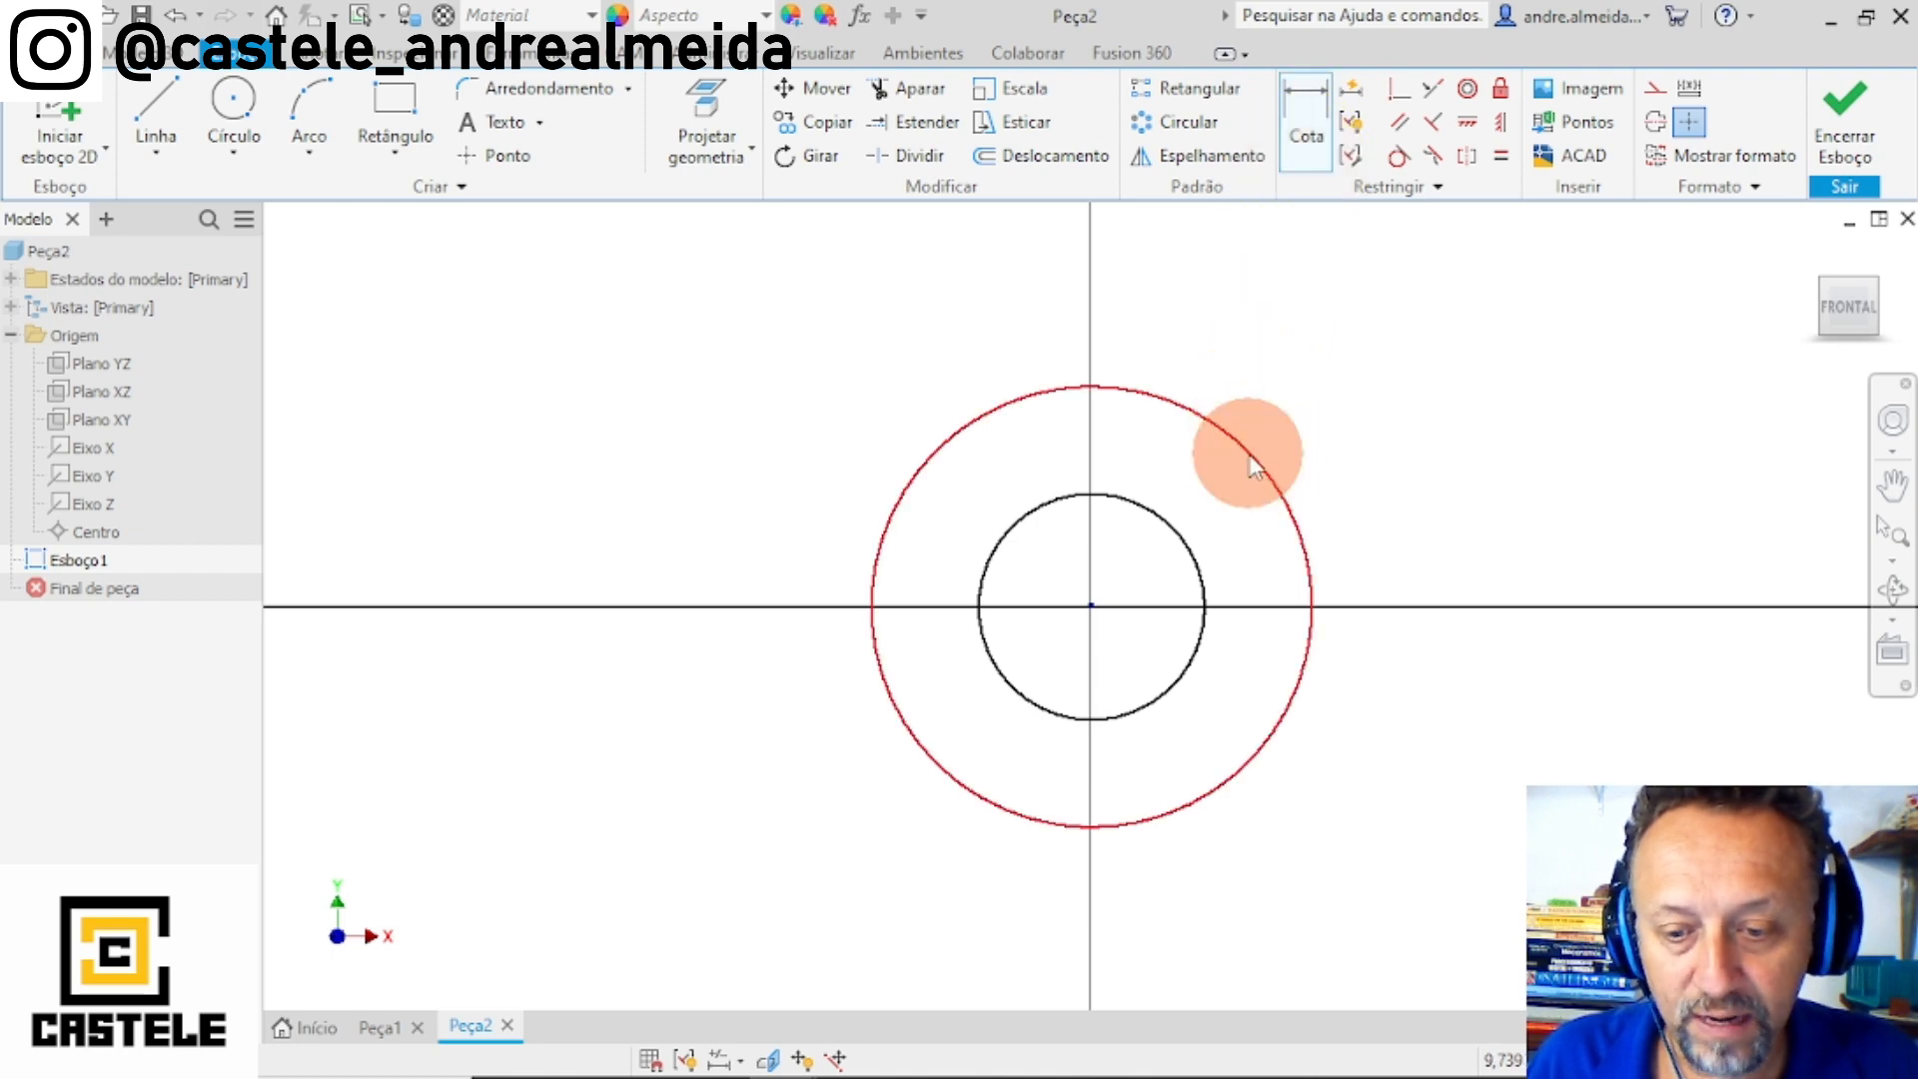
pyautogui.click(1247, 447)
pyautogui.click(1310, 375)
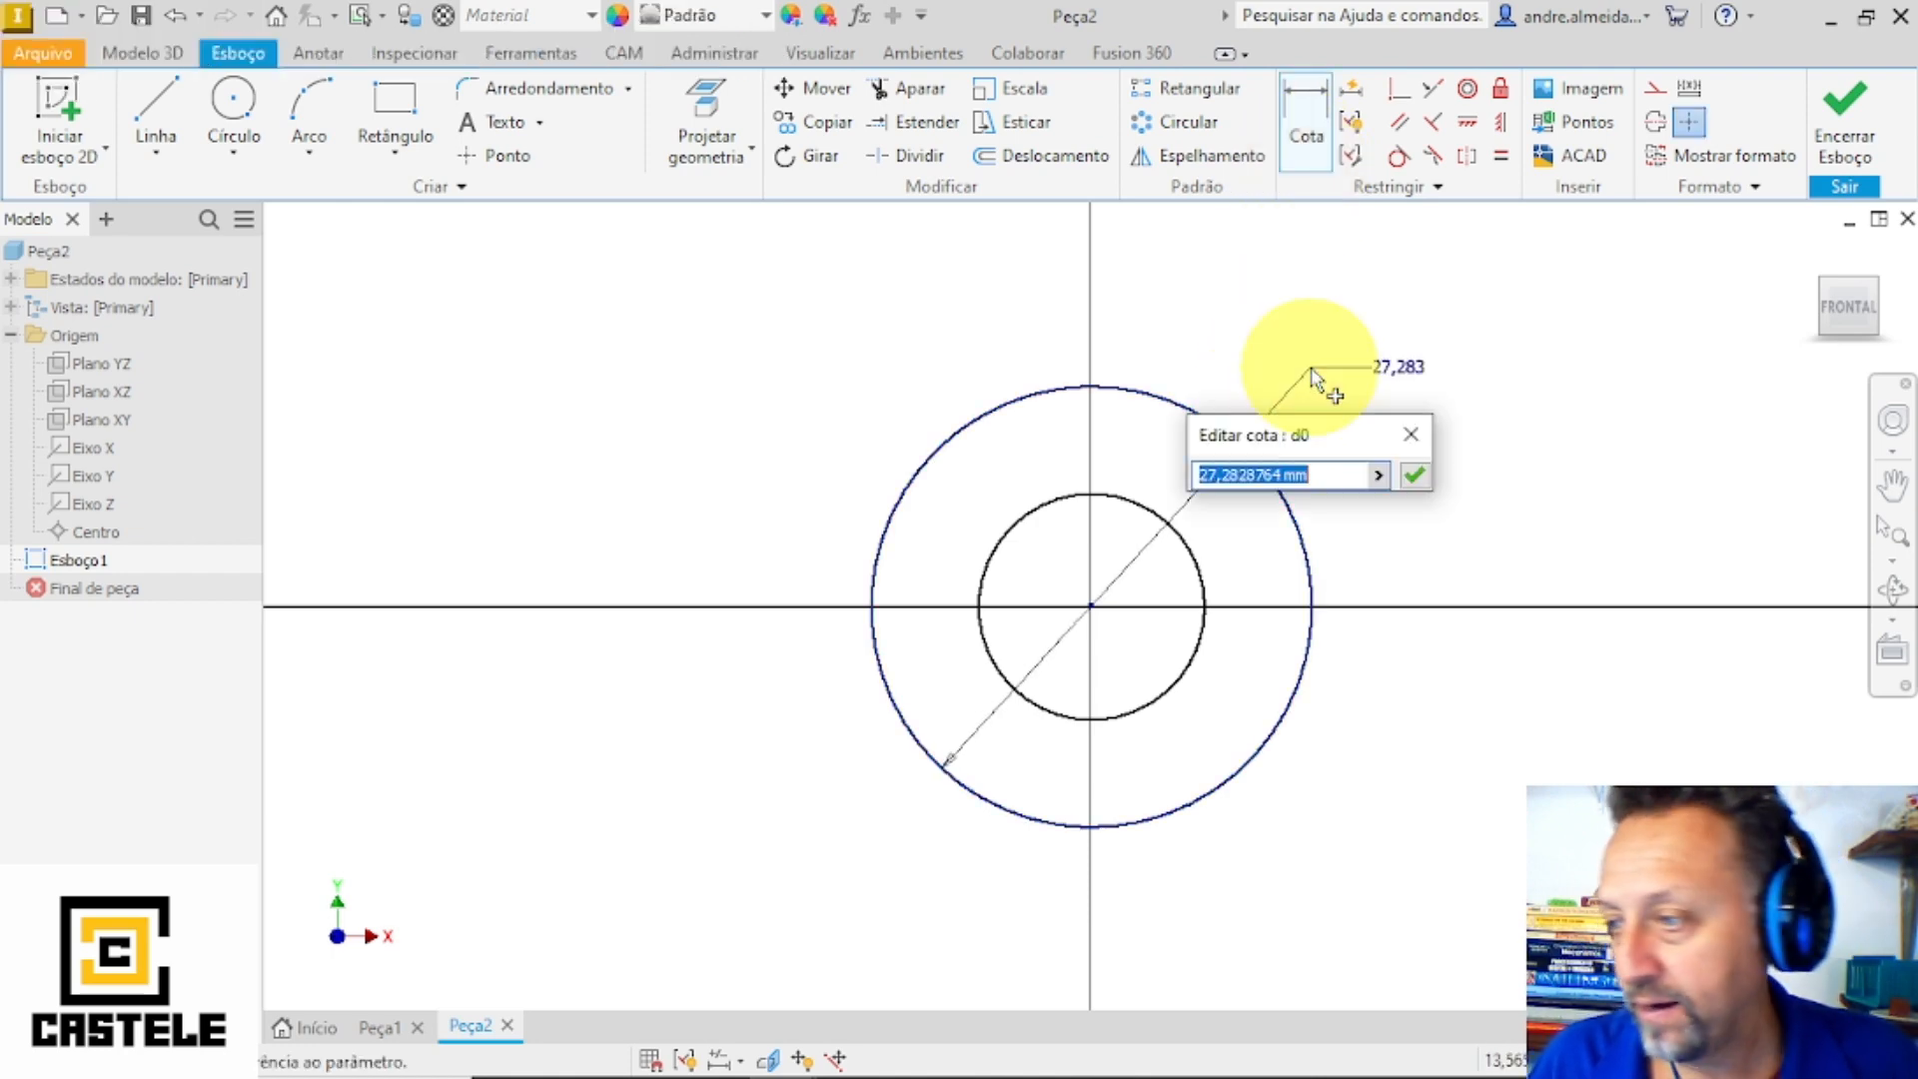
pyautogui.write('20')
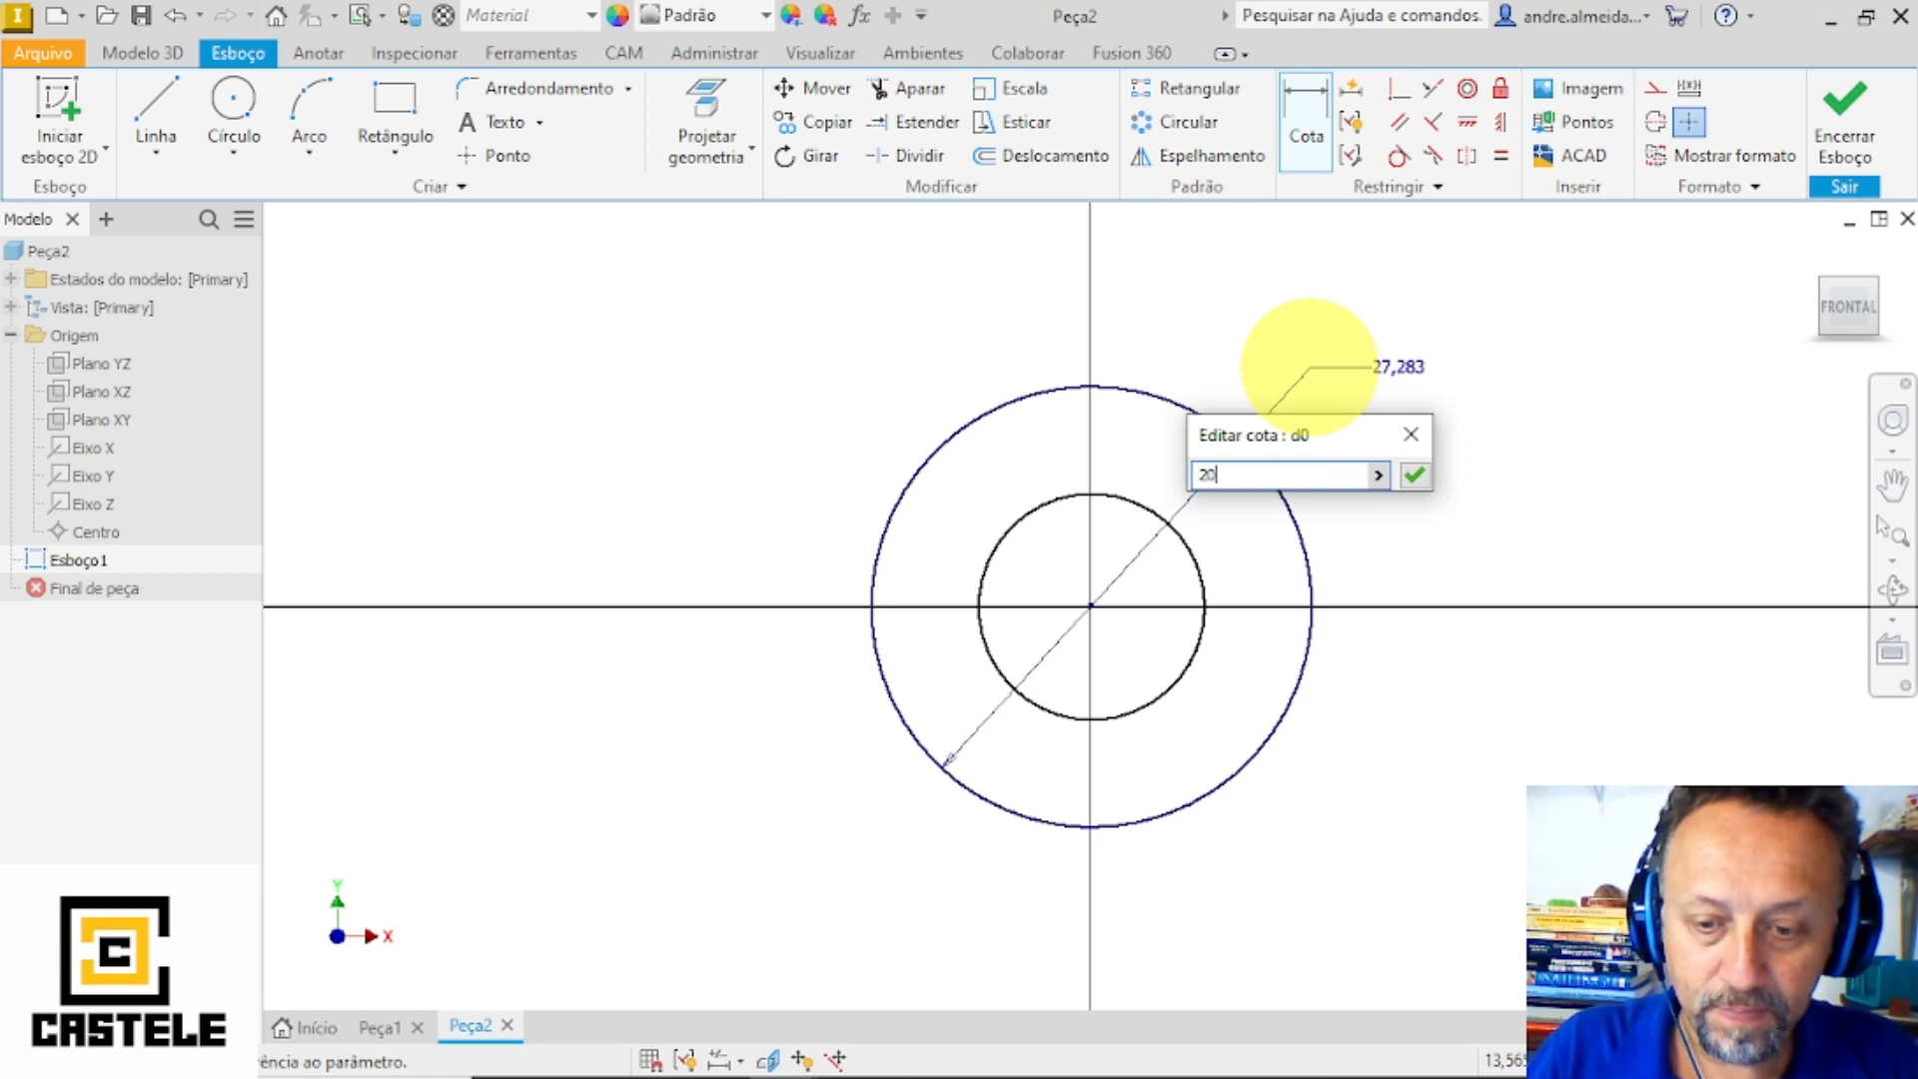
pyautogui.press('Return')
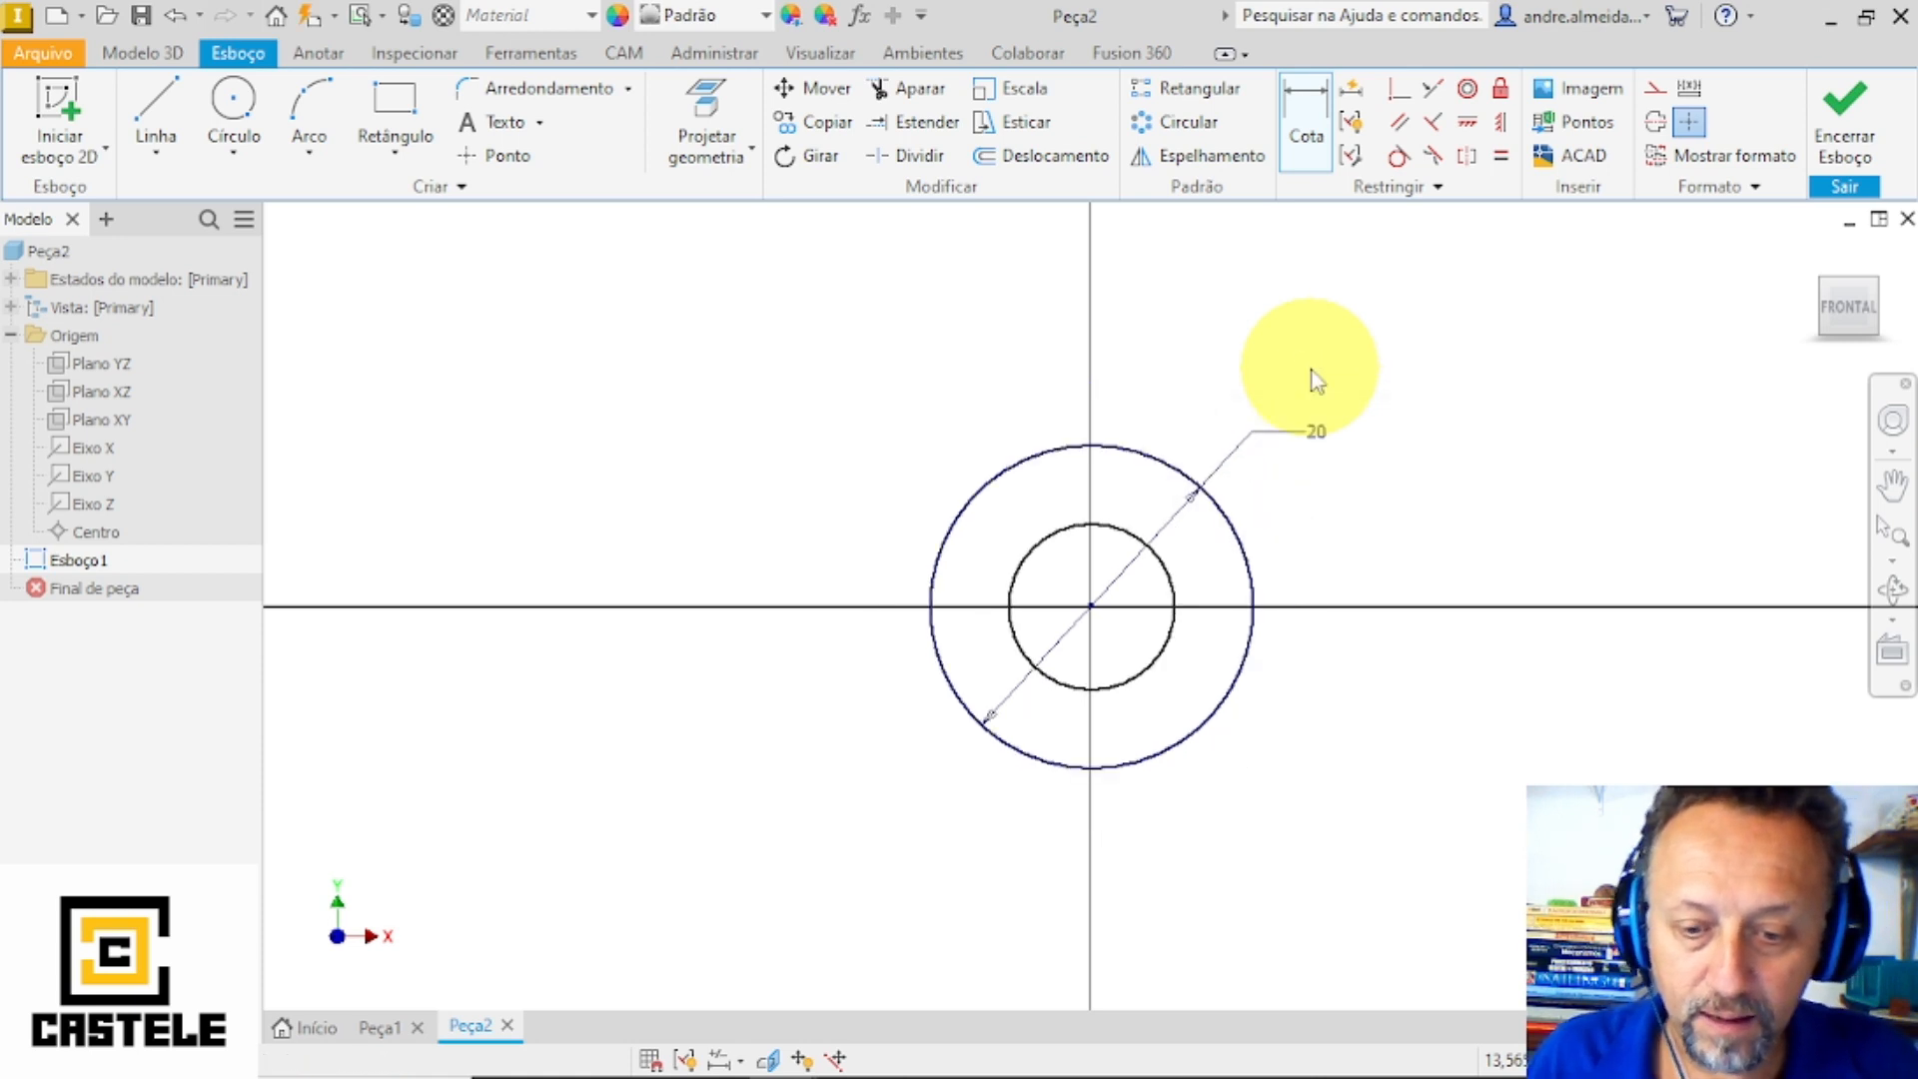
# - Dimension the inner circle's diameter to 3.5 mm and finish the sketch
pyautogui.click(1136, 543)
pyautogui.click(1122, 393)
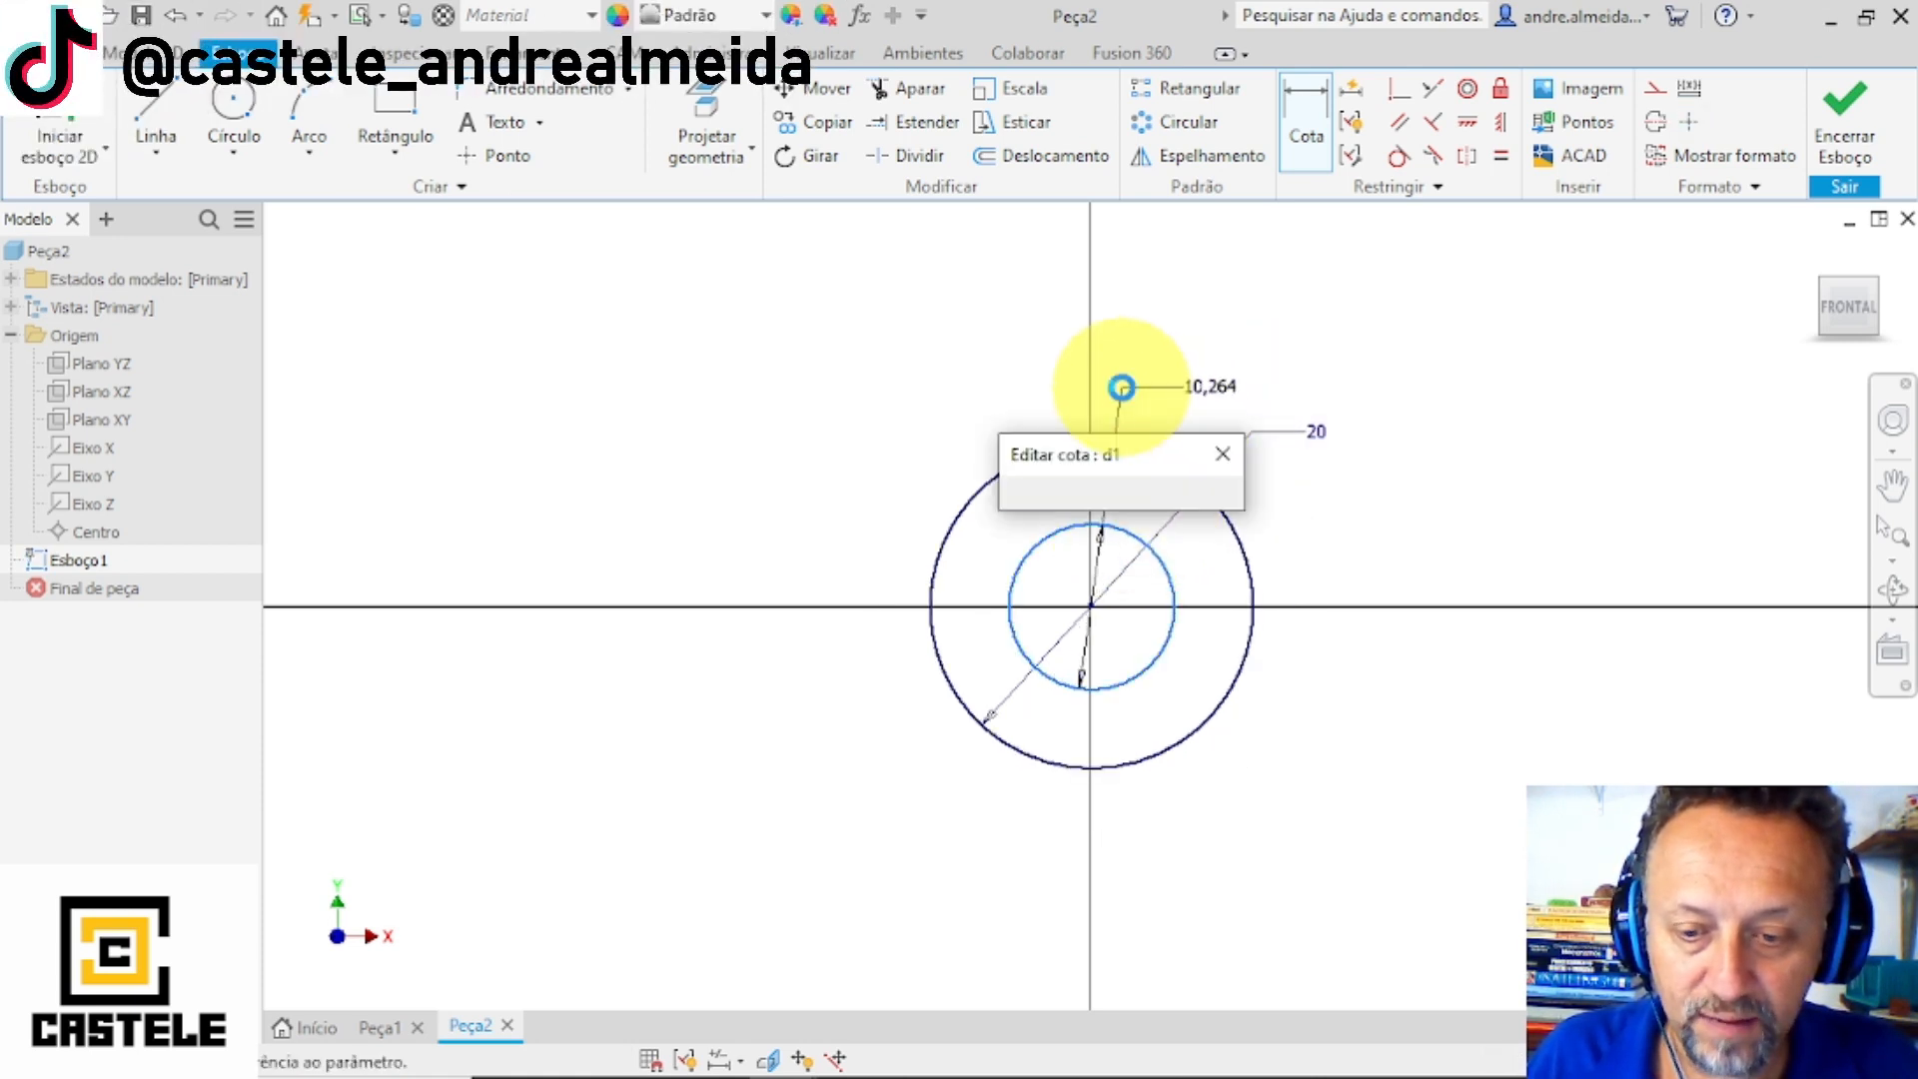
pyautogui.write('3')
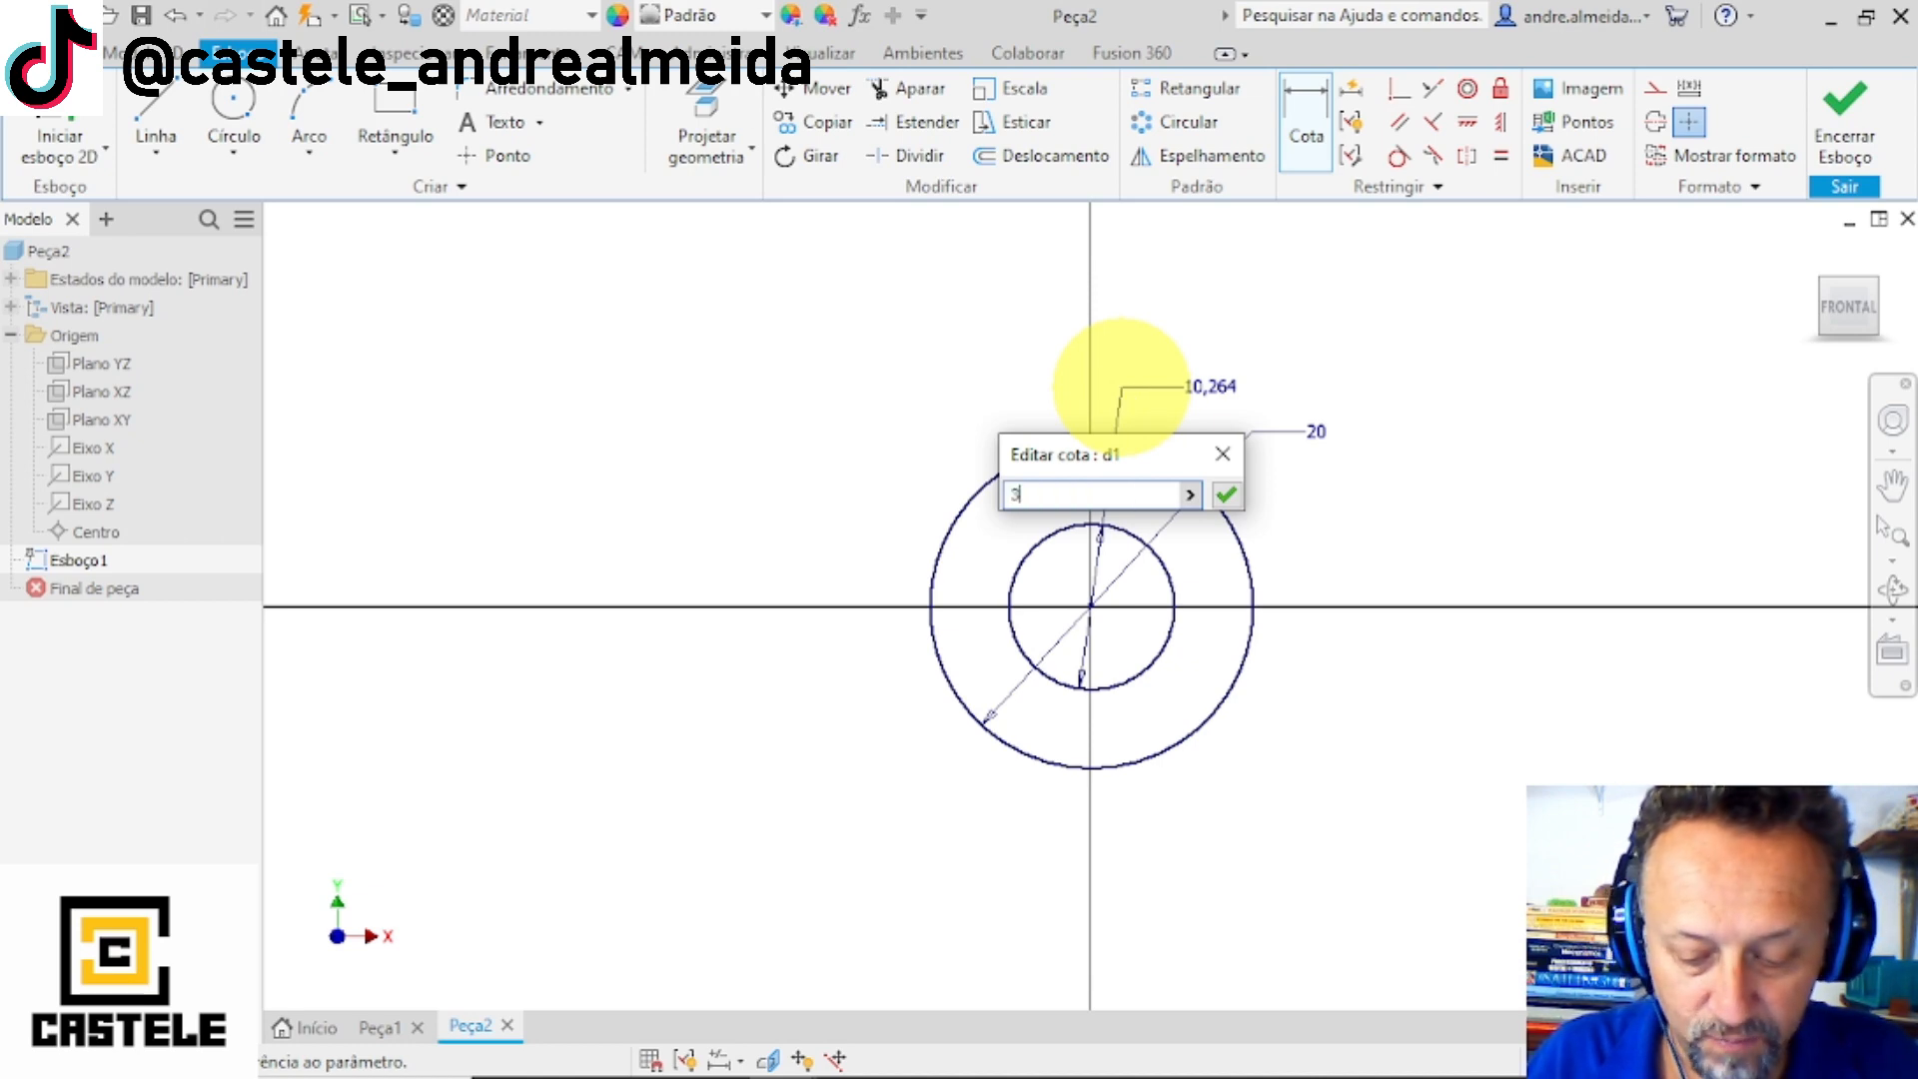
pyautogui.write(',5')
pyautogui.press('Return')
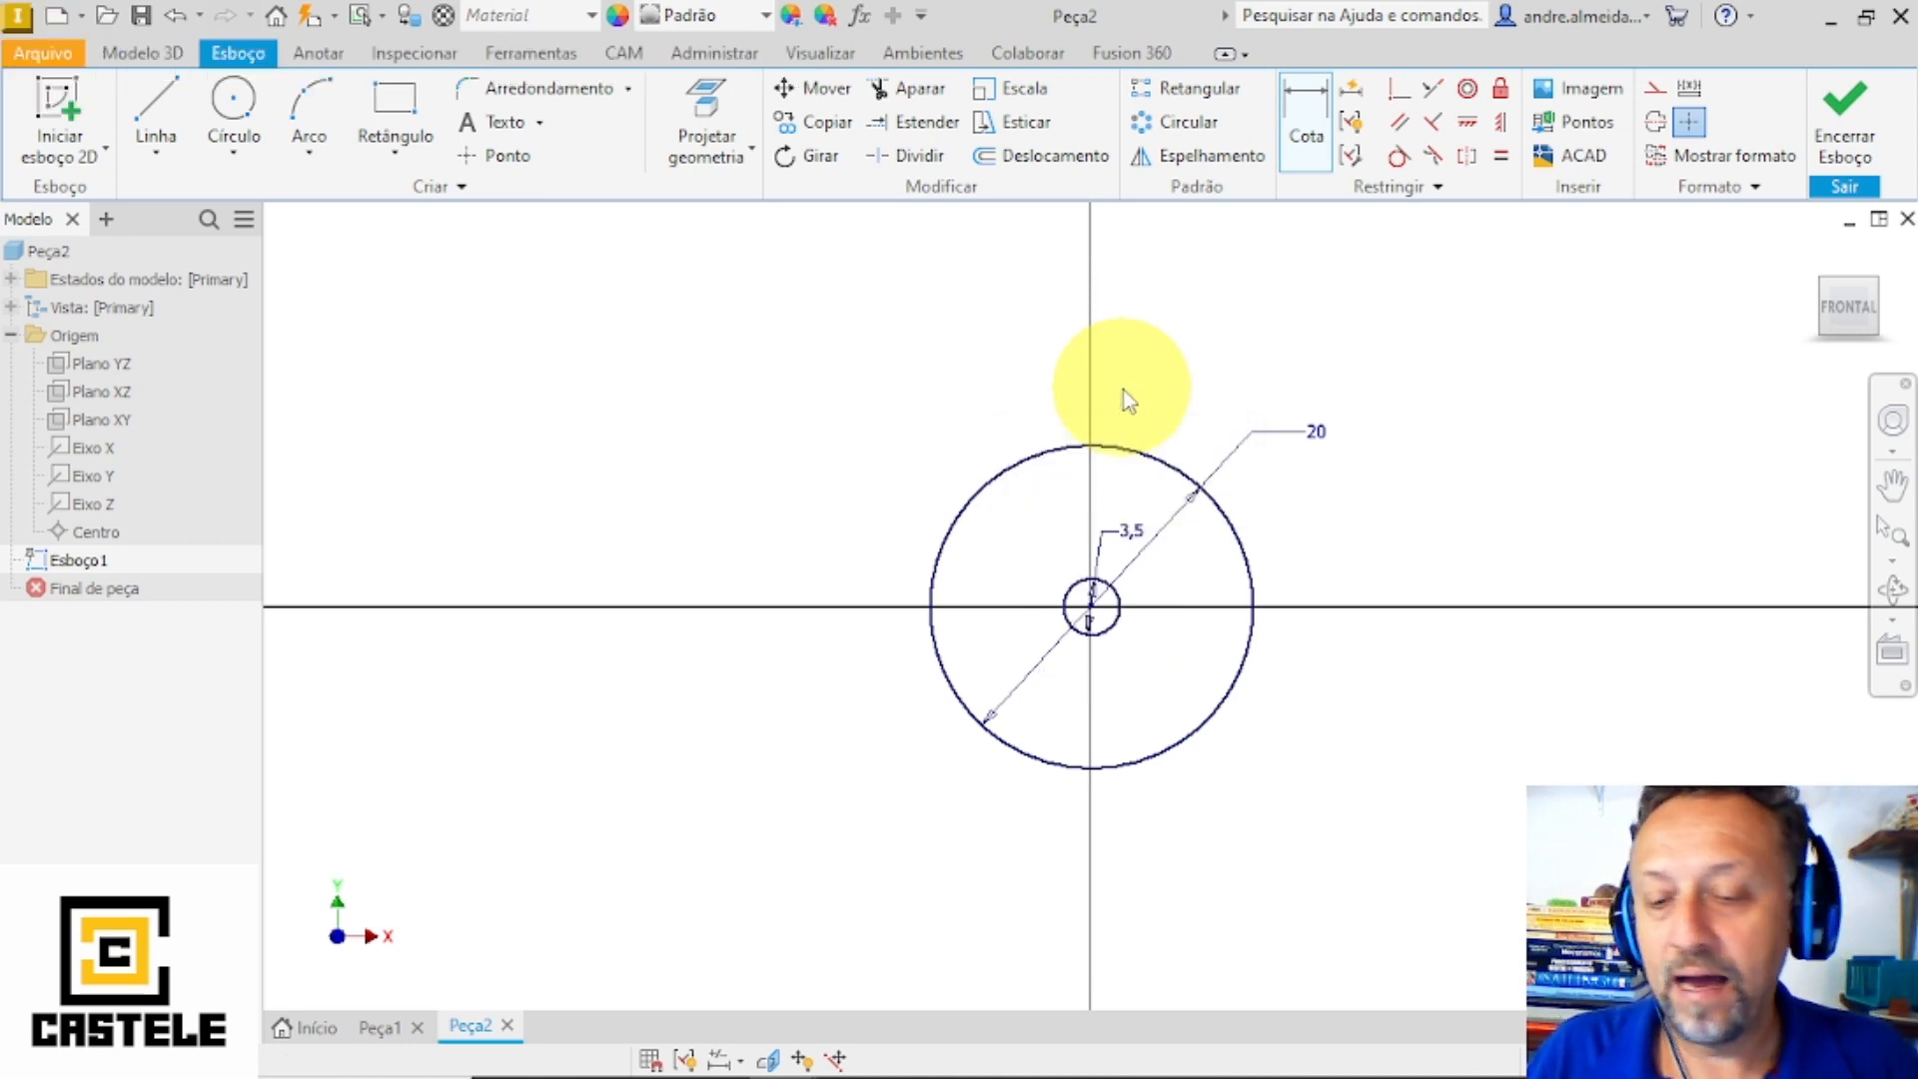
pyautogui.click(1840, 132)
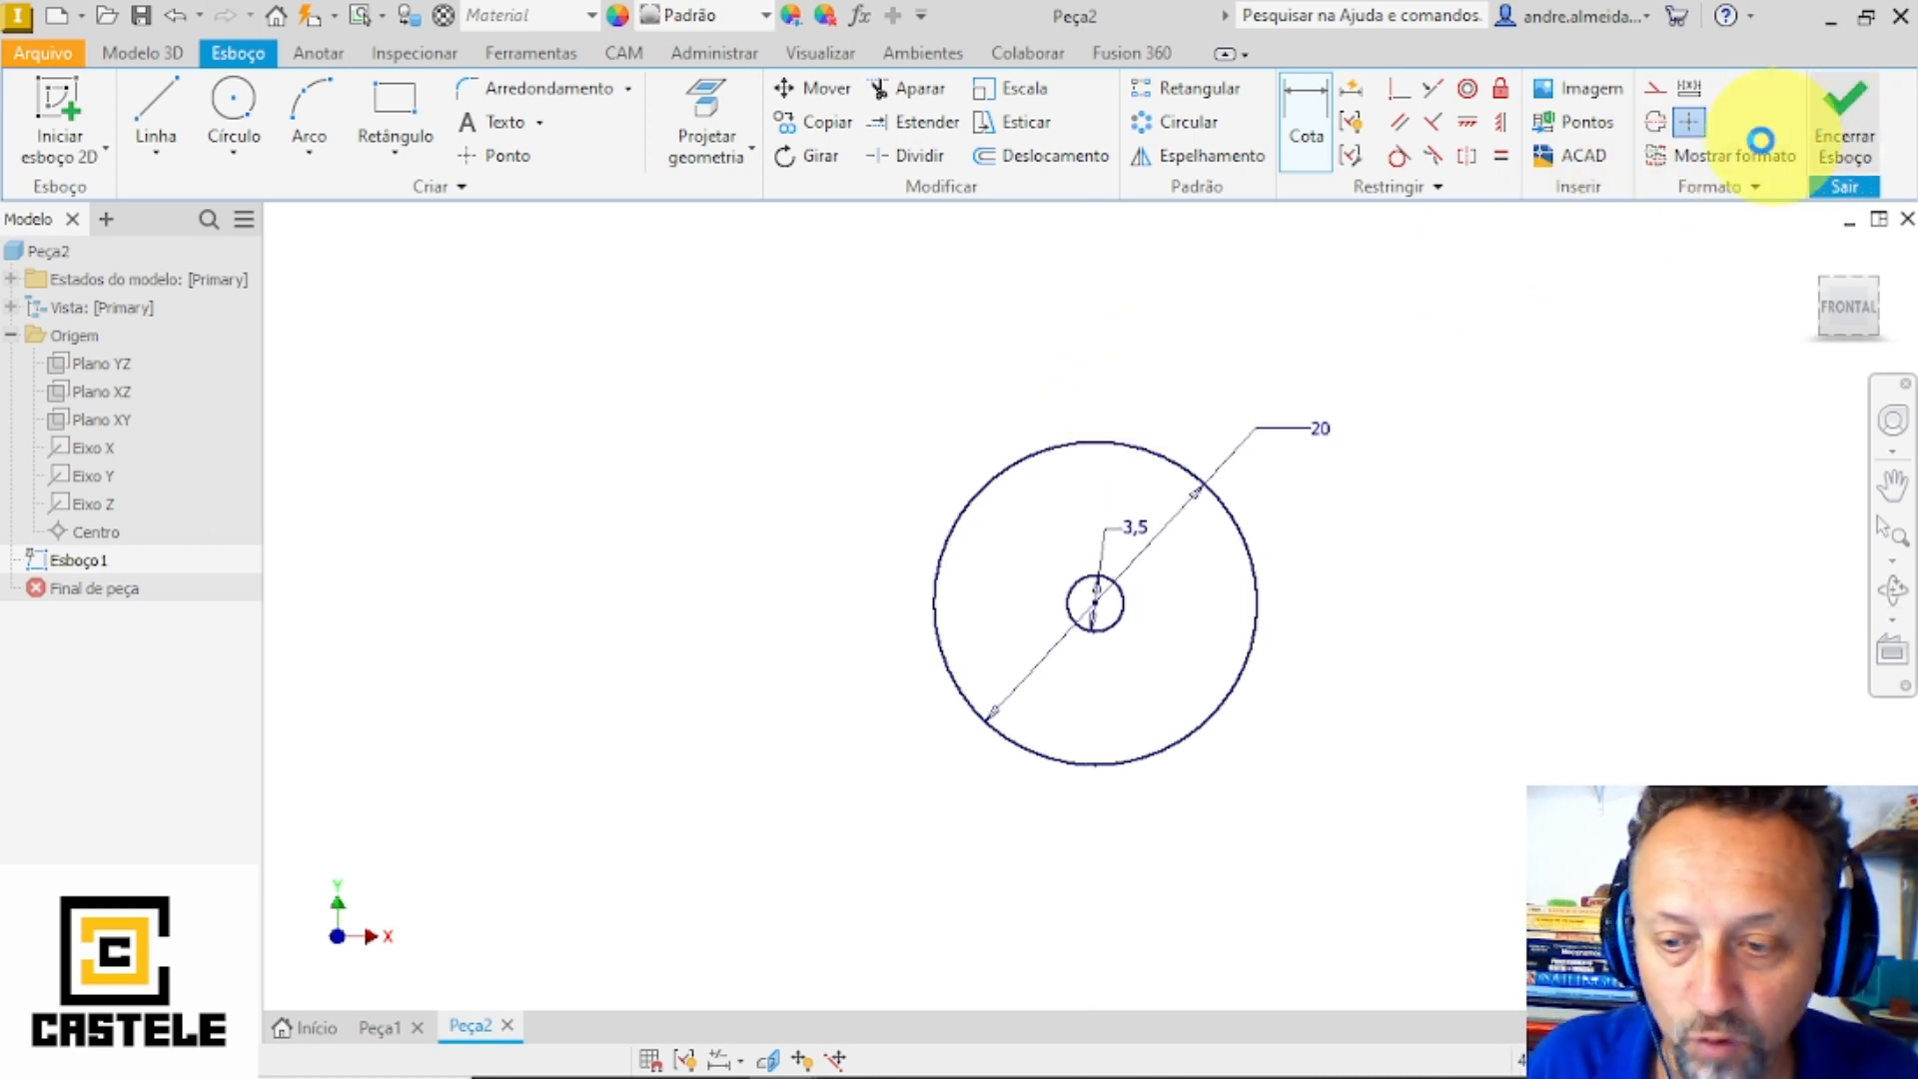
# - Extrude only the ring between the two circles 18 mm, leaving the inner circle open as a through hole
pyautogui.moveTo(1444, 493)
pyautogui.keyDown('shift'); pyautogui.mouseDown(button='middle')
pyautogui.moveTo(1384, 534)
pyautogui.moveTo(1409, 530)
pyautogui.moveTo(1282, 568)
pyautogui.mouseUp(button='middle'); pyautogui.keyUp('shift')
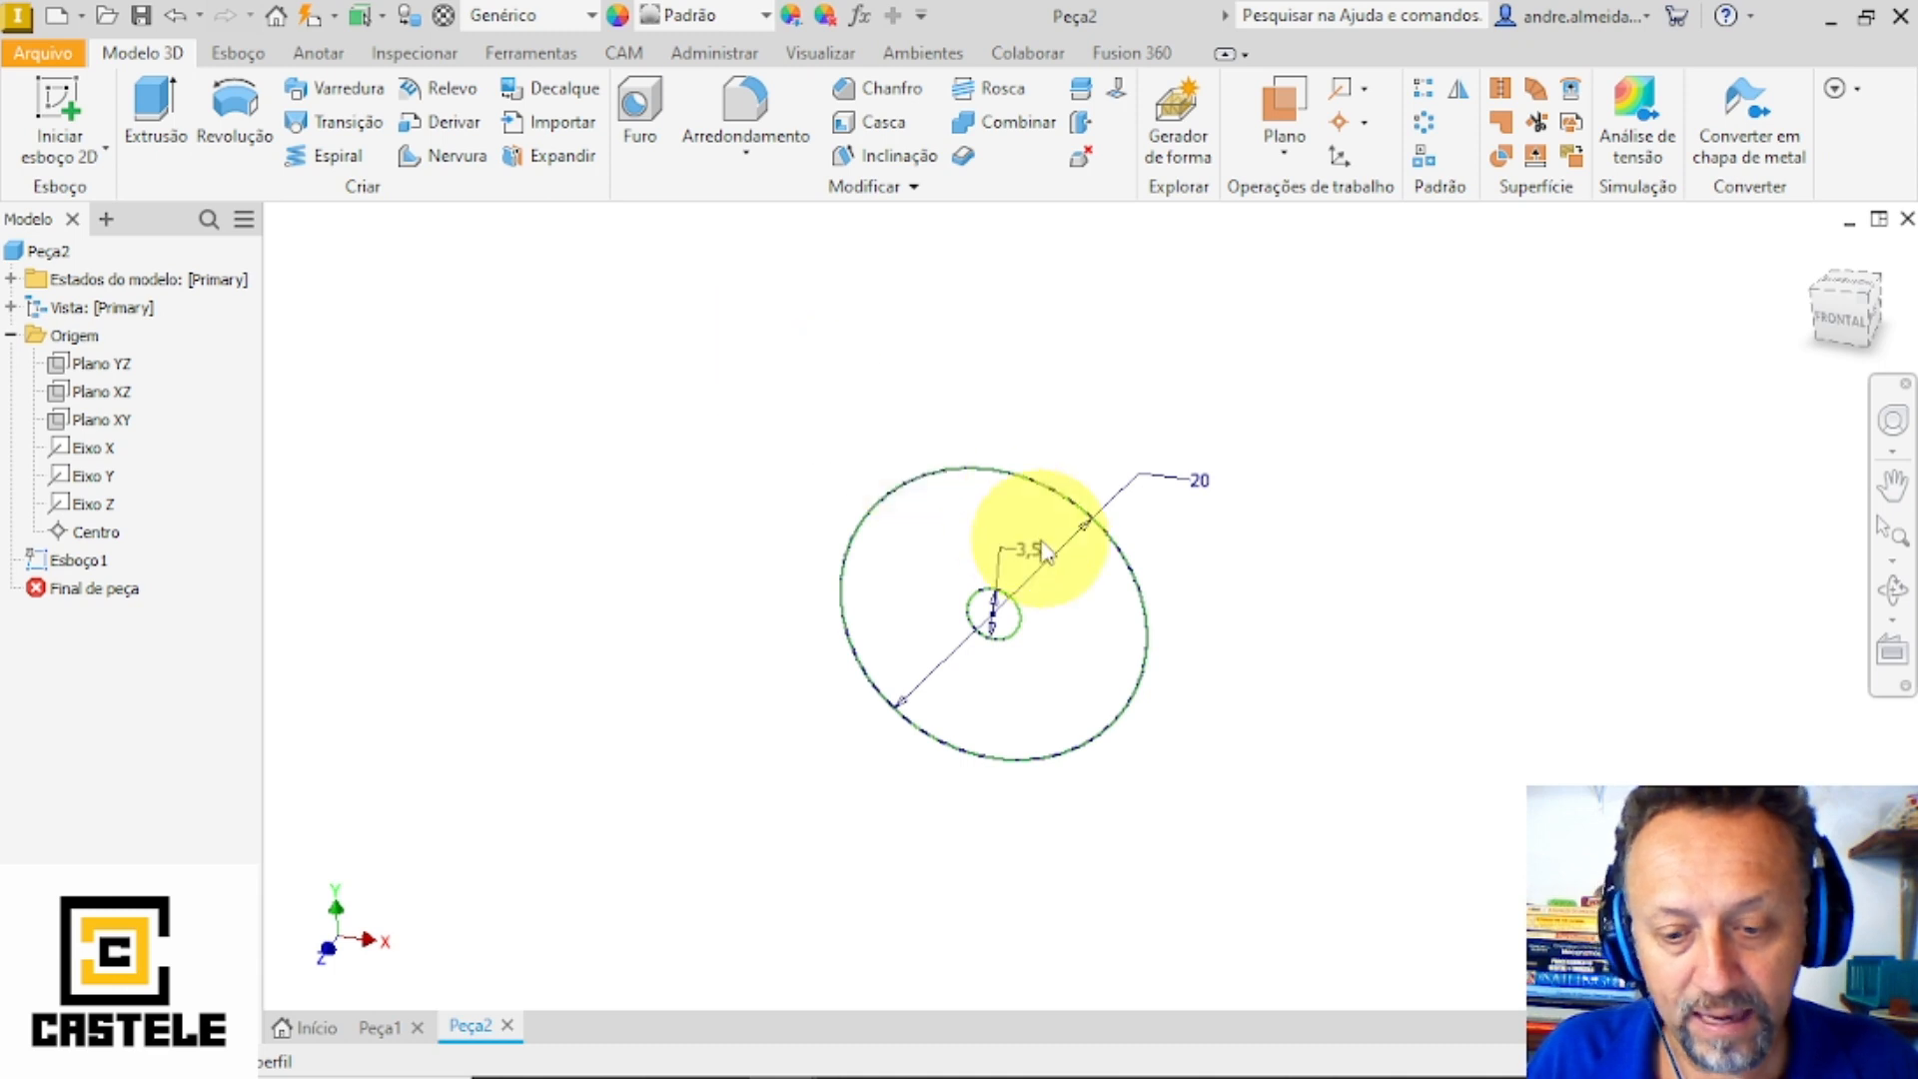
pyautogui.press('e')
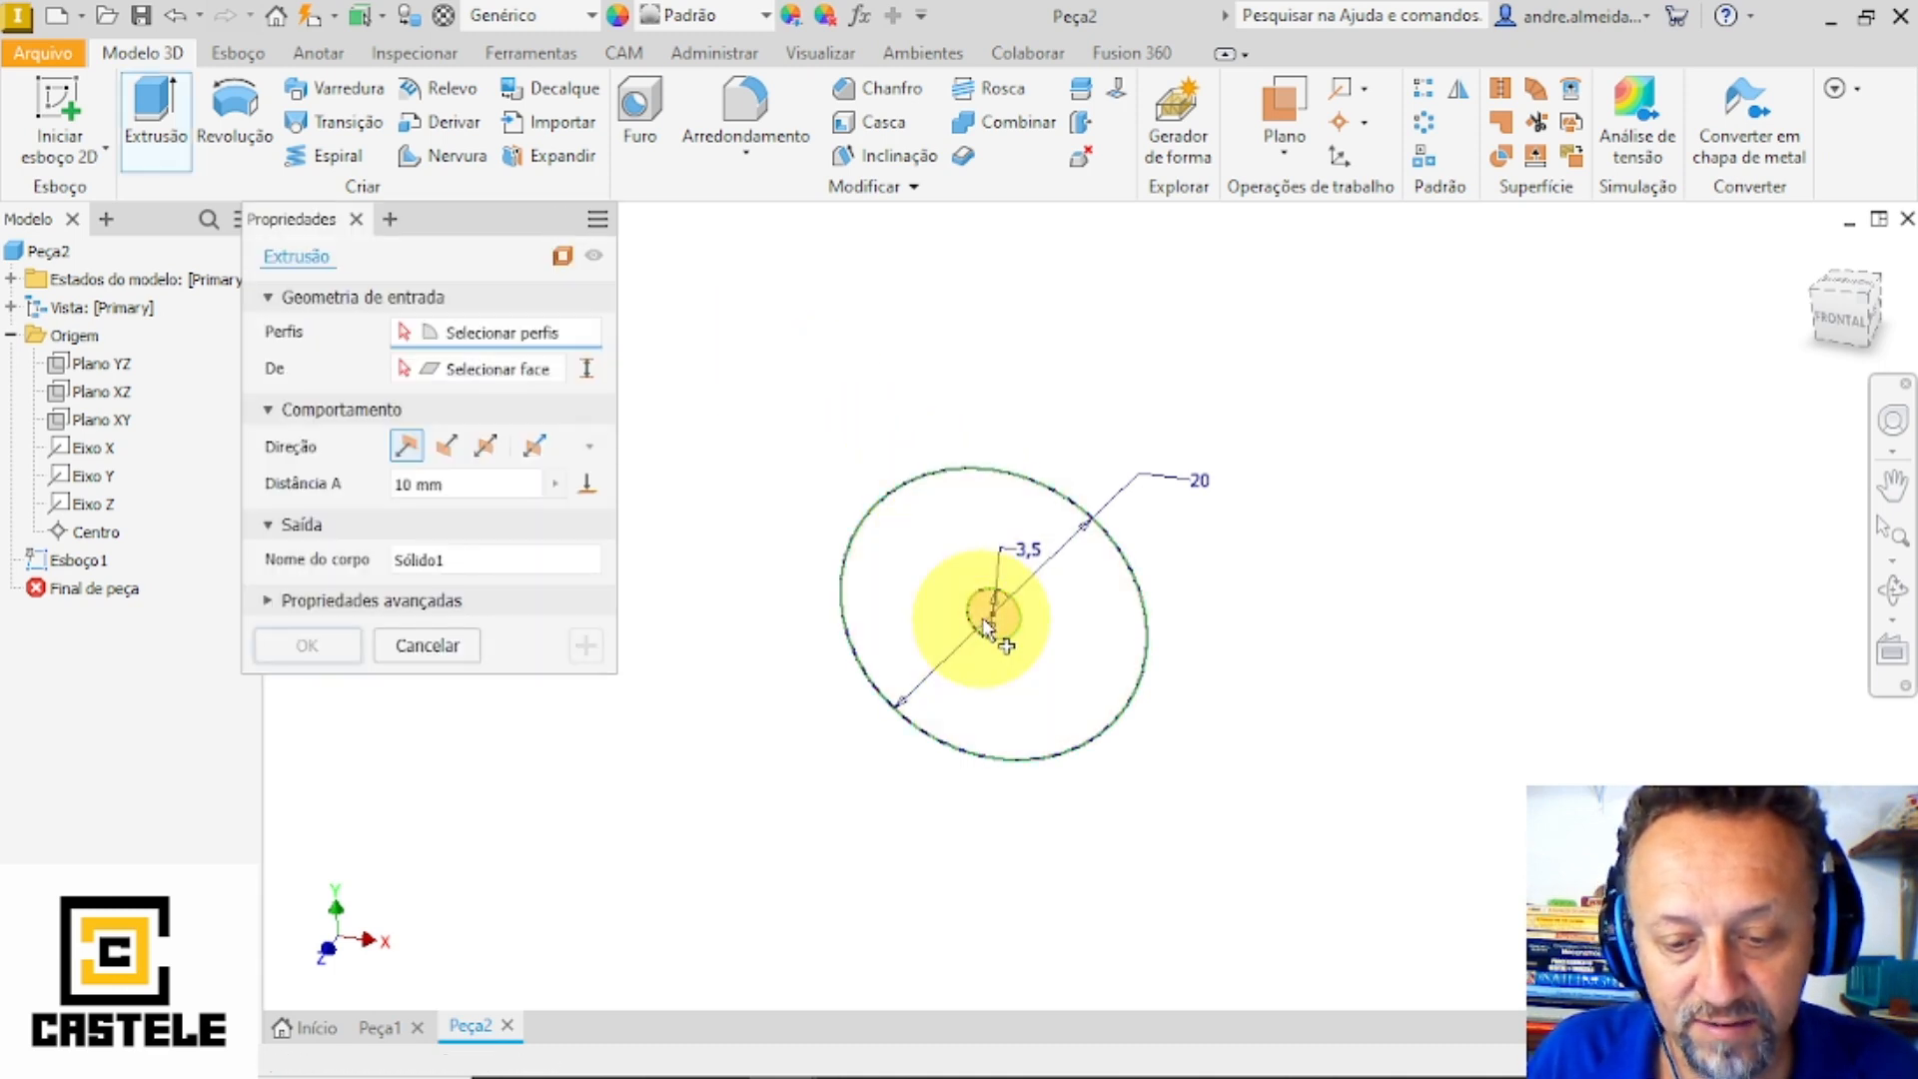
pyautogui.click(948, 509)
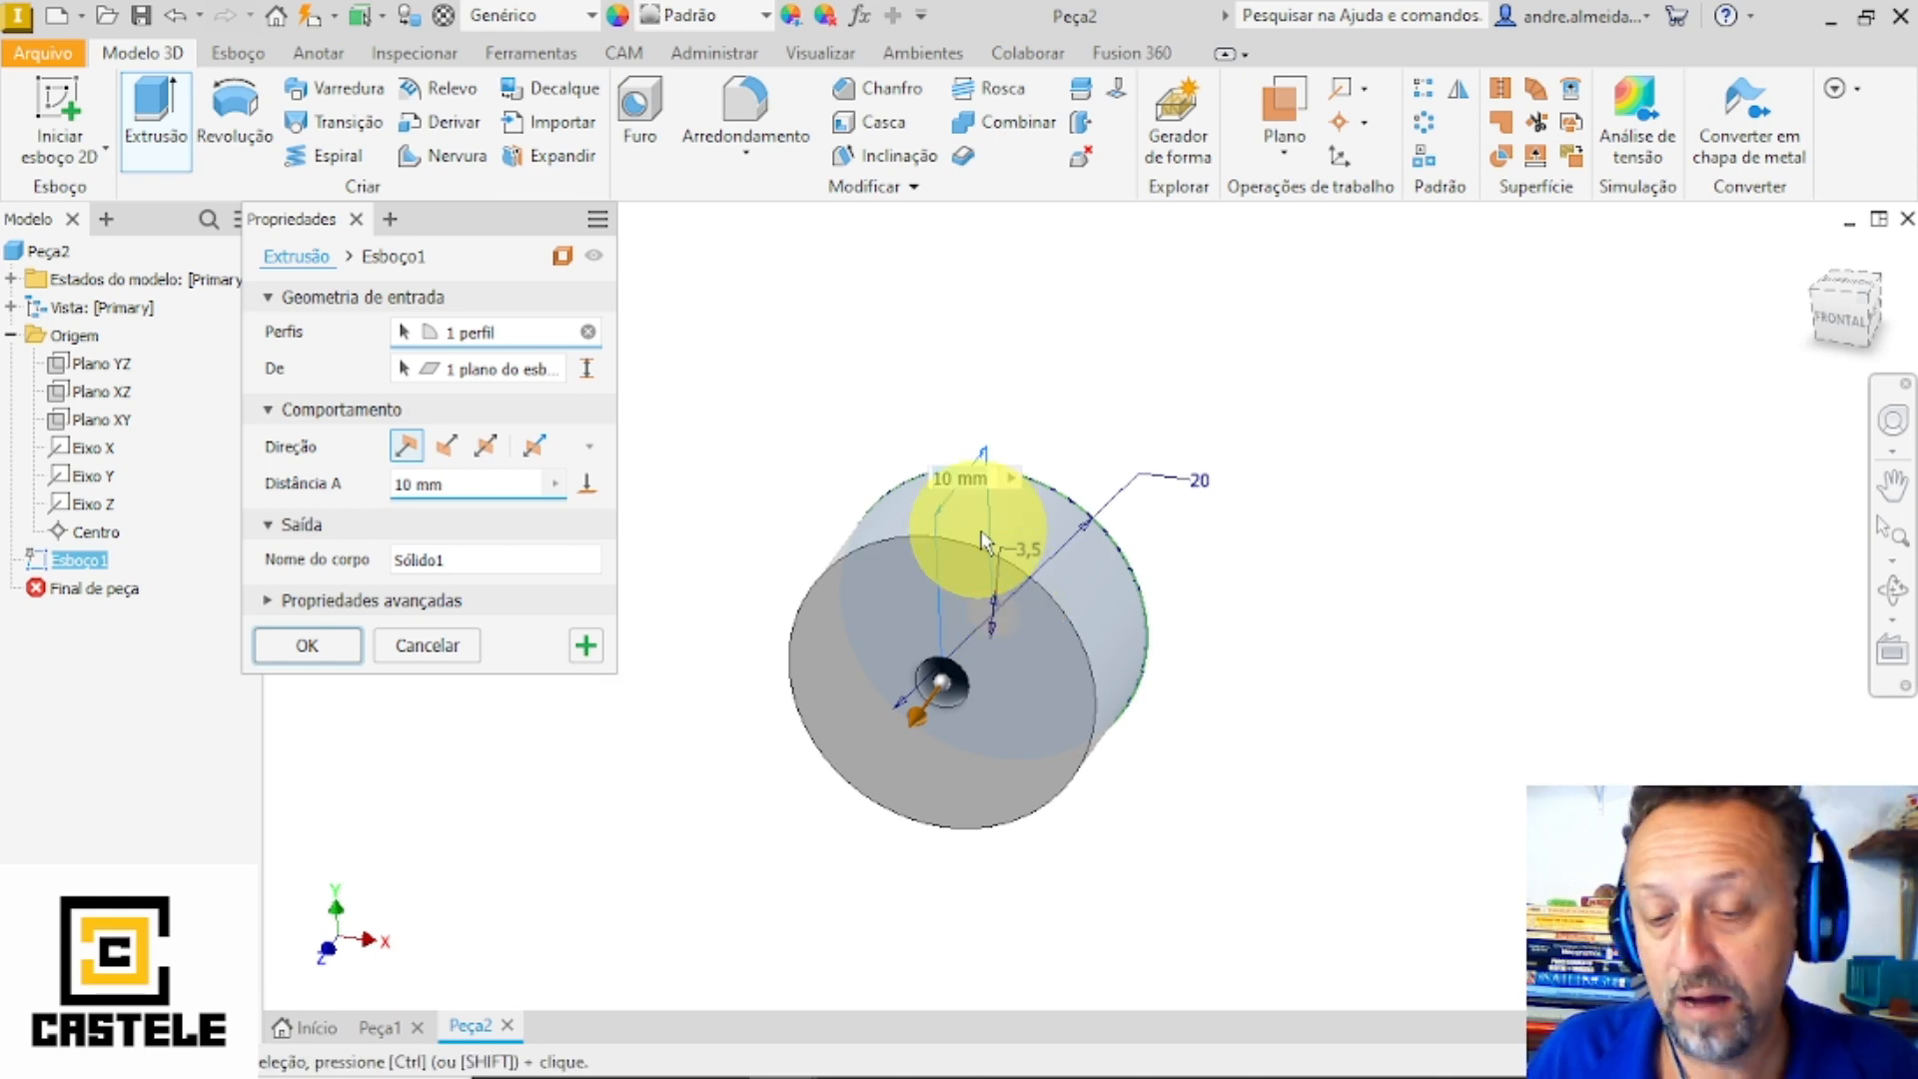
pyautogui.click(993, 598)
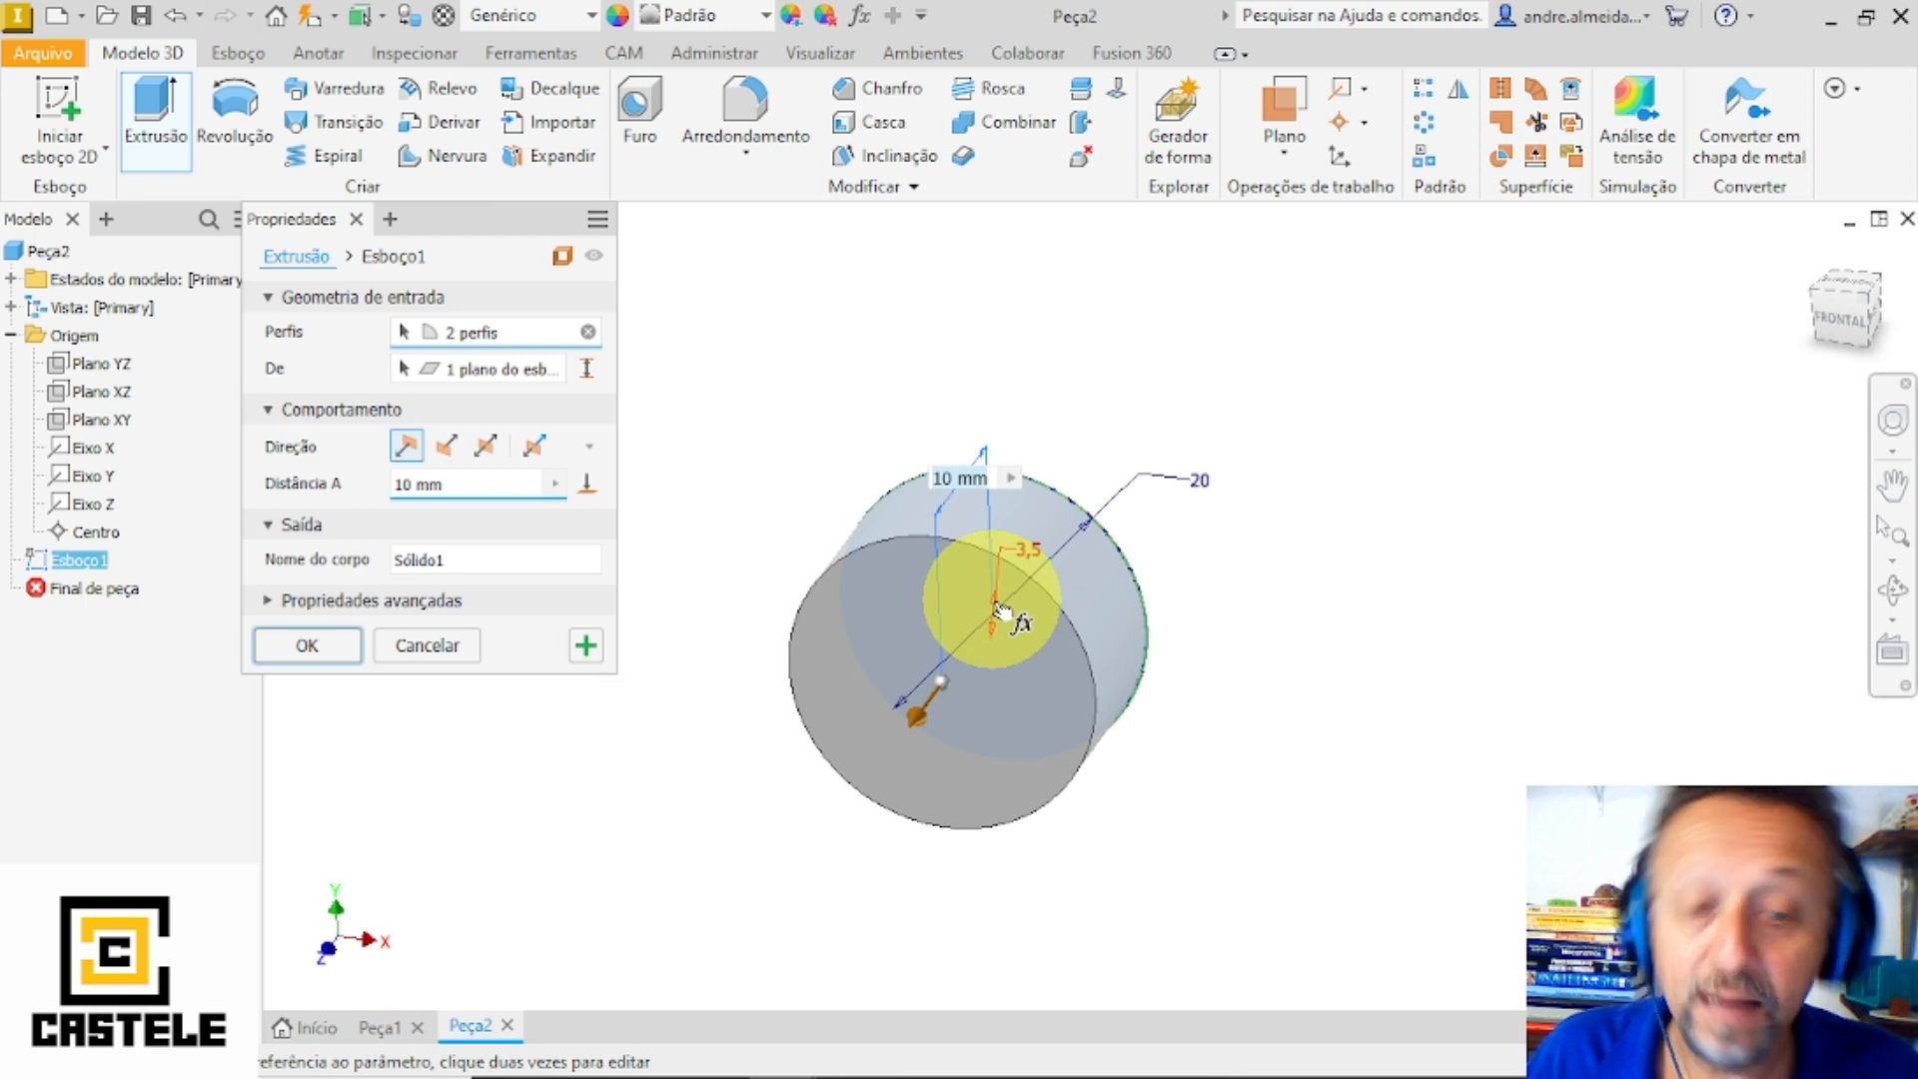
pyautogui.click(588, 333)
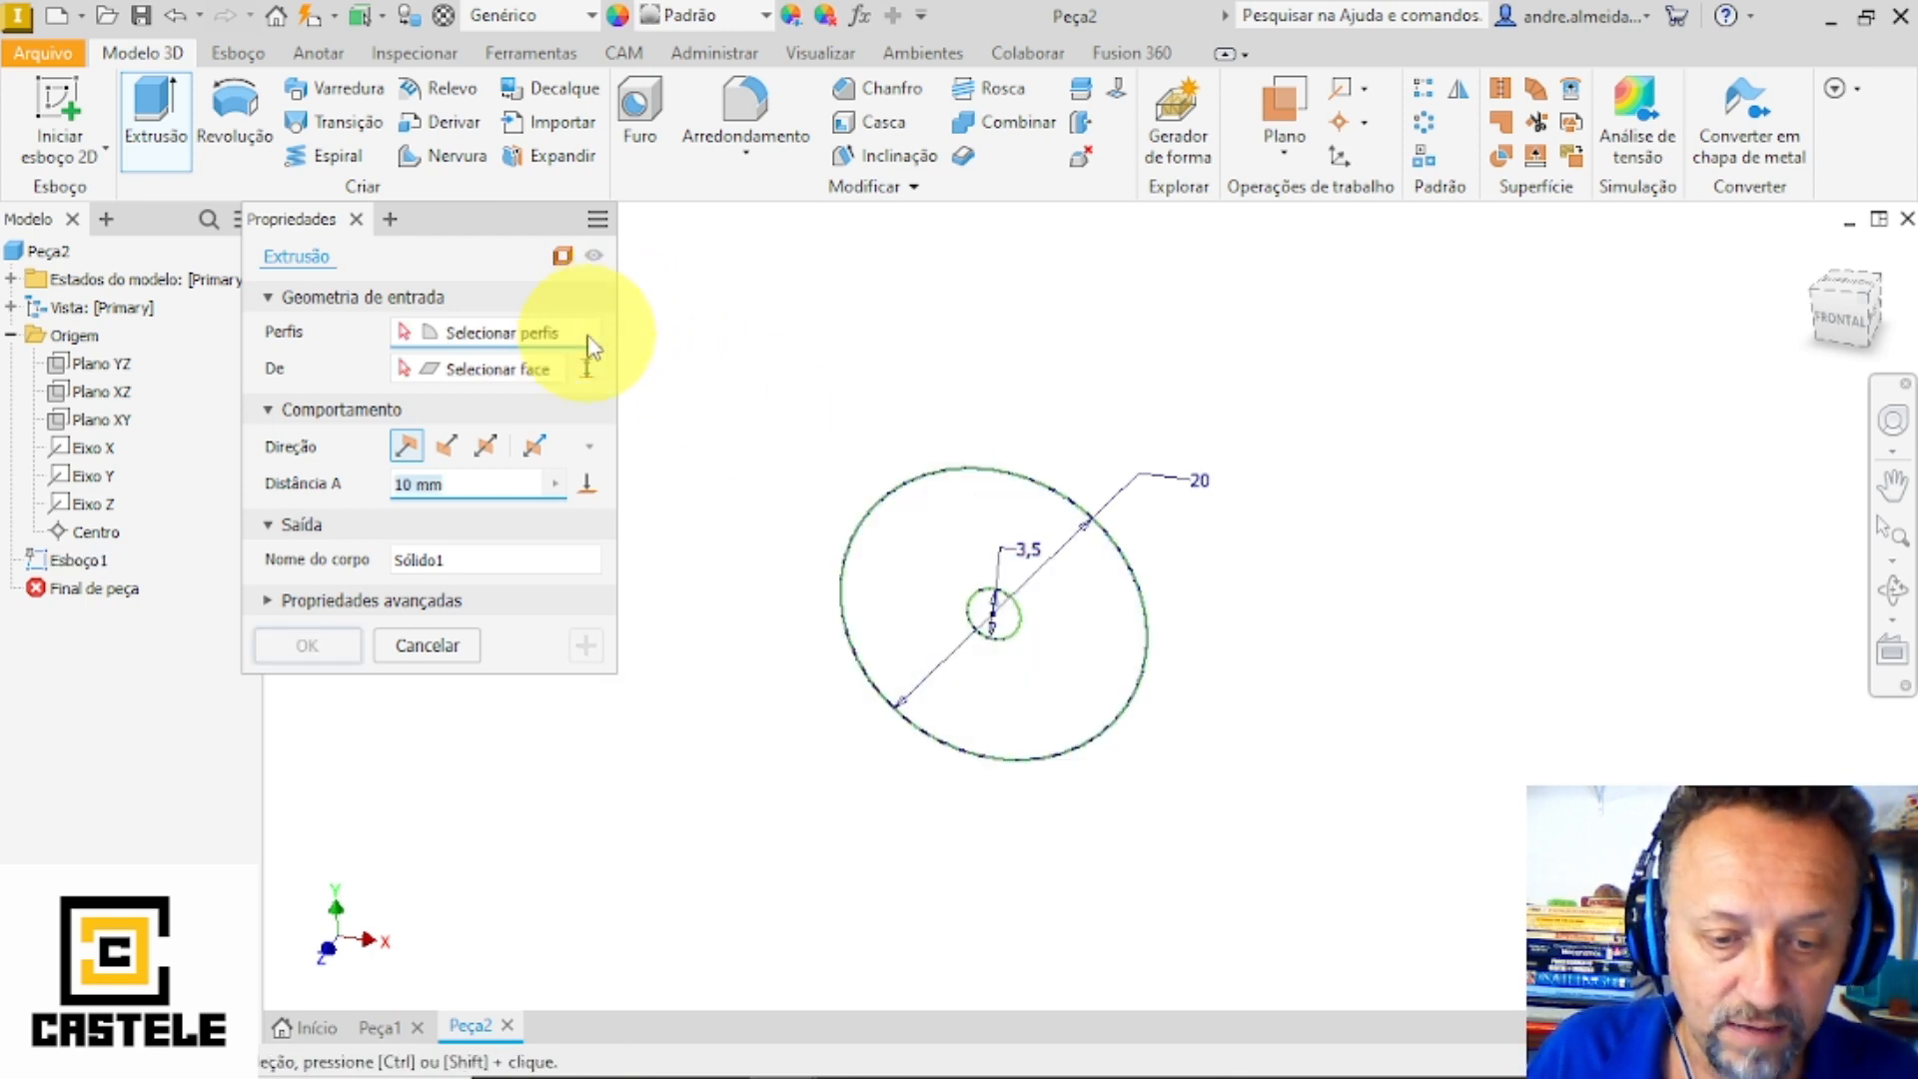
pyautogui.click(974, 669)
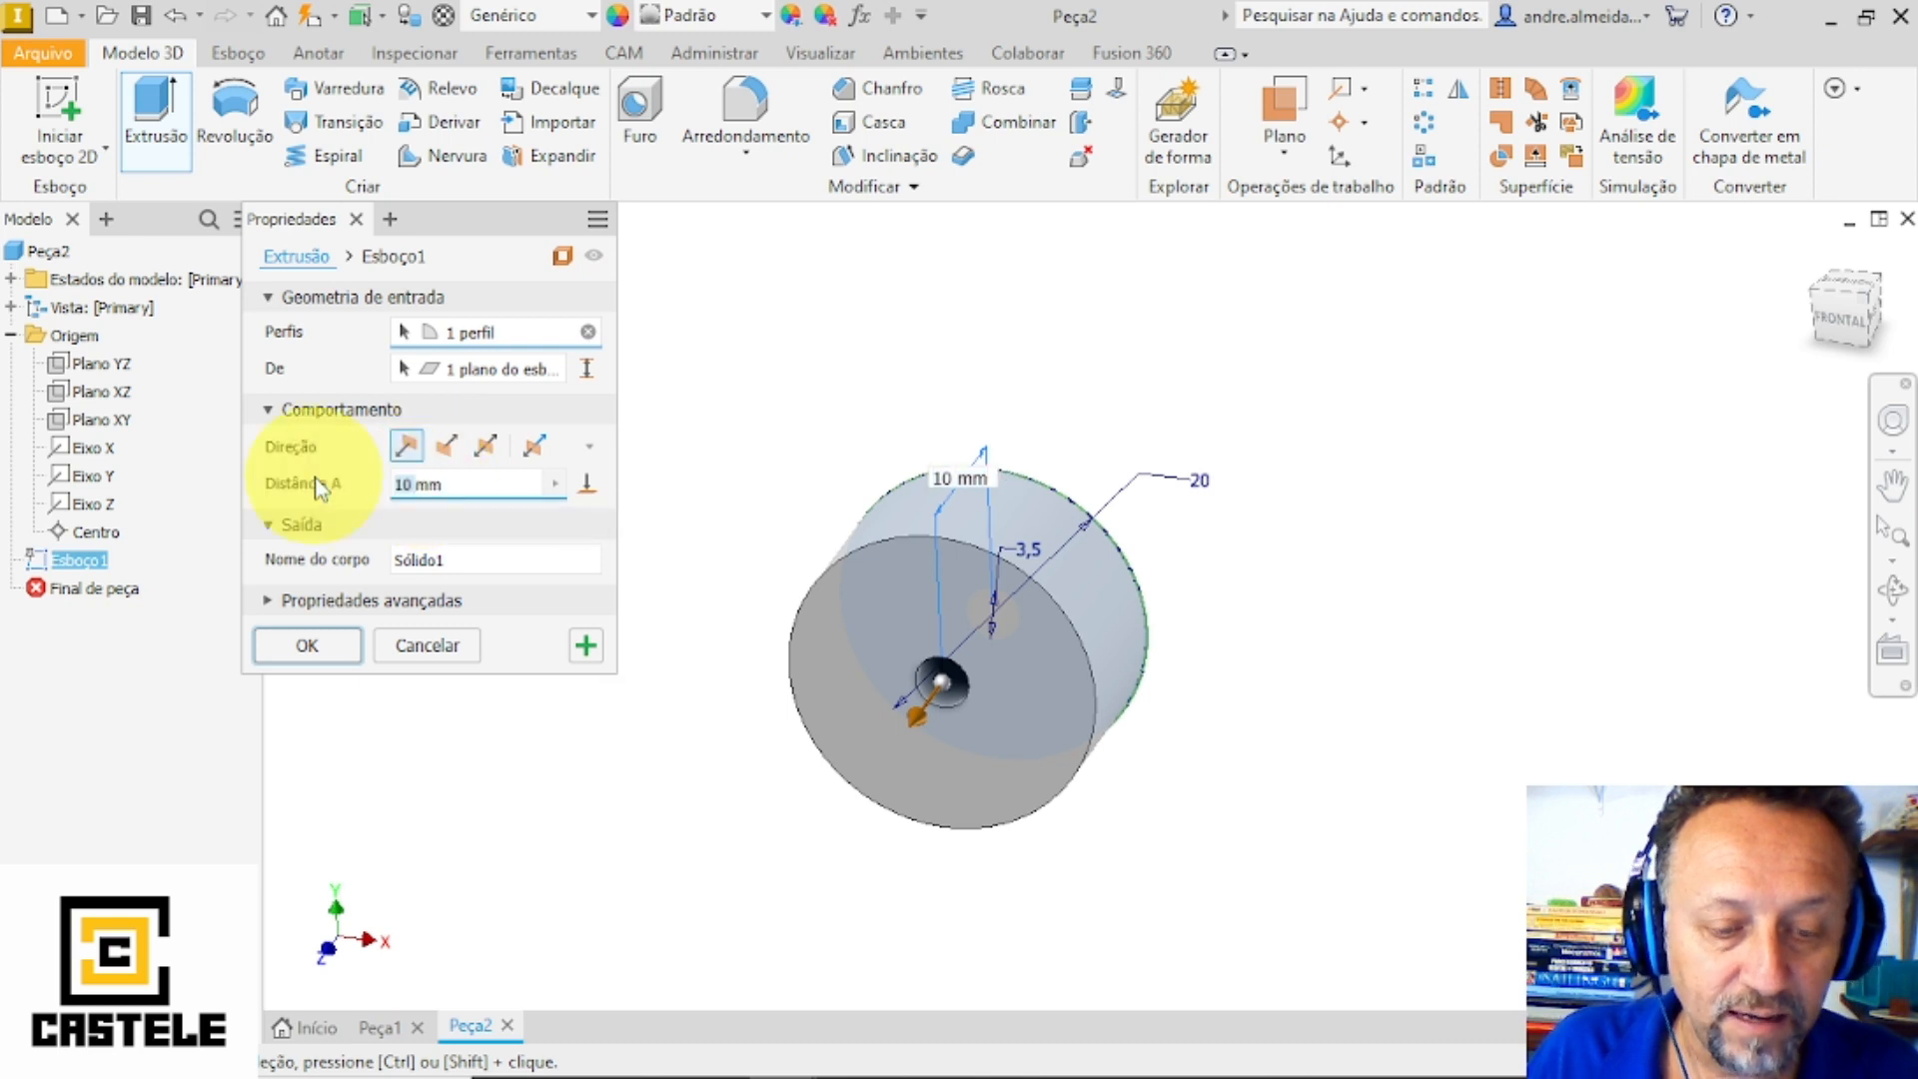
pyautogui.write('18')
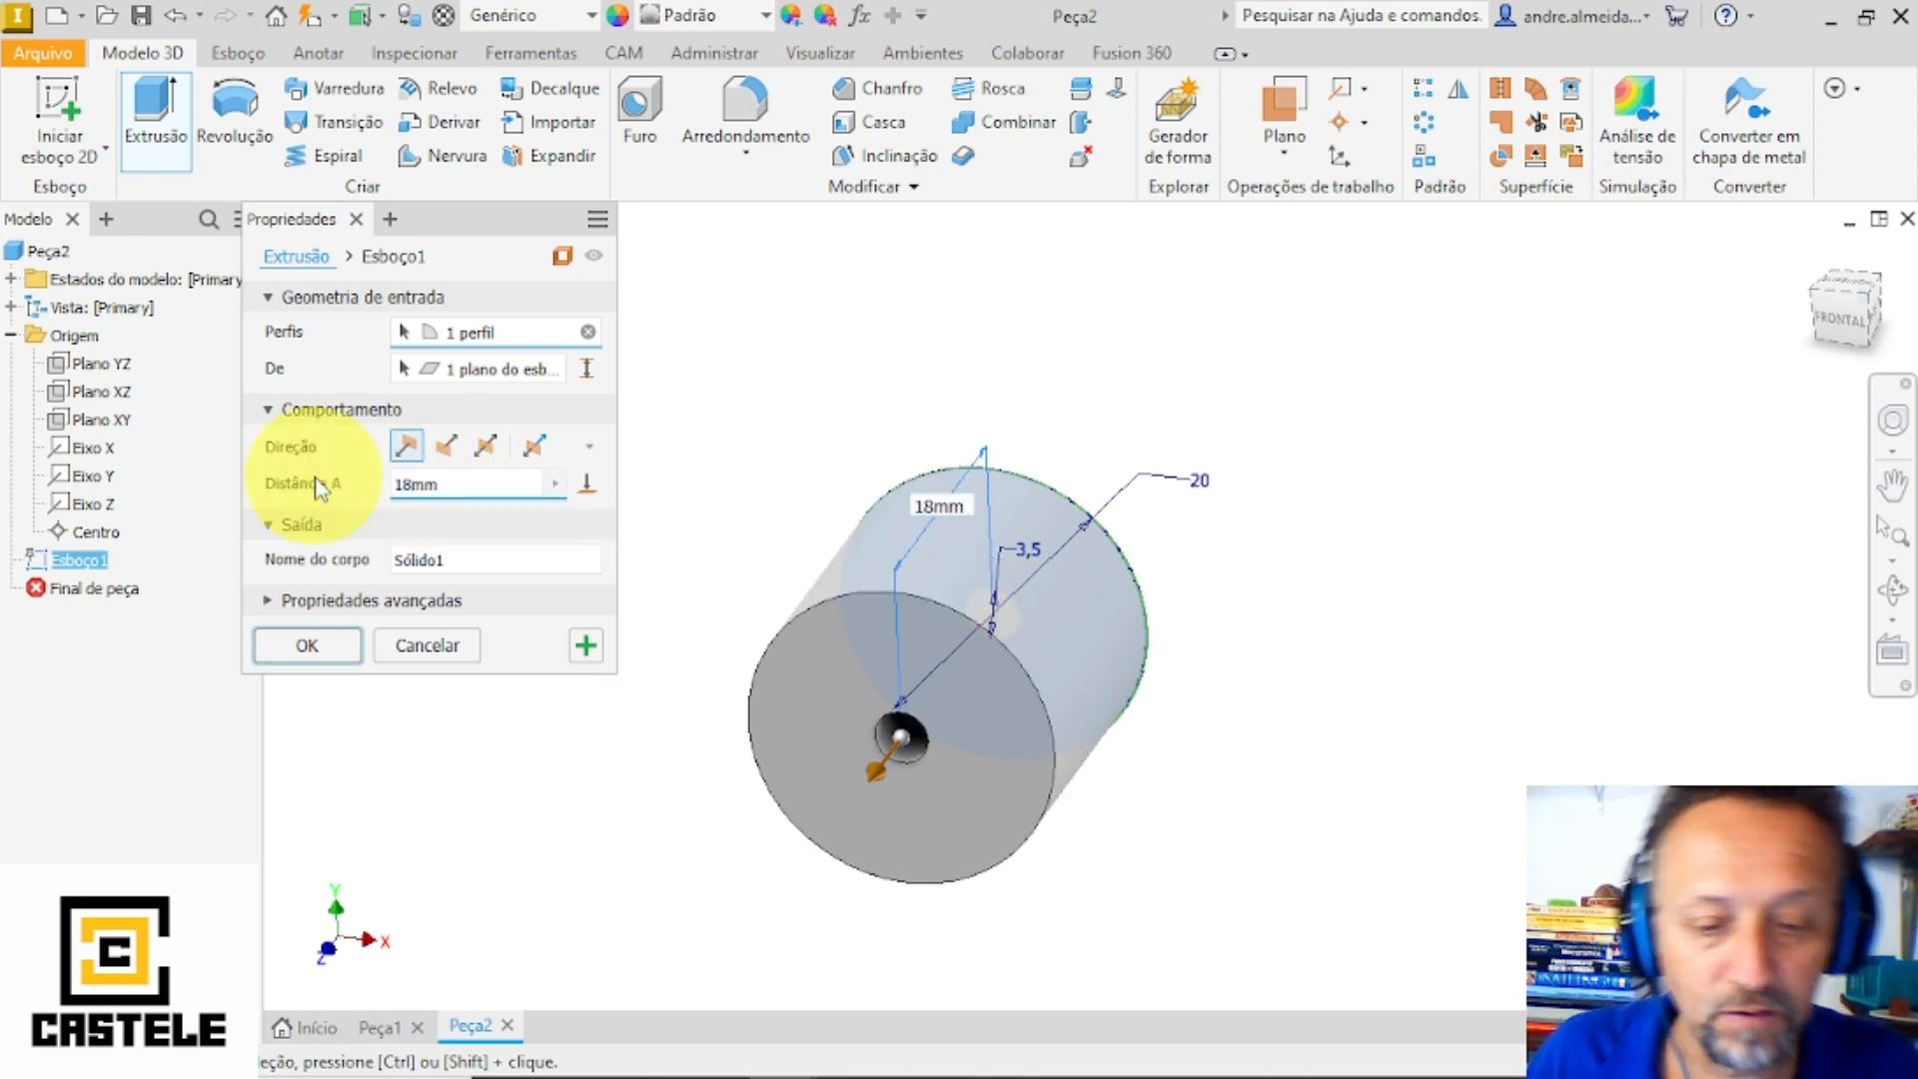
pyautogui.click(307, 644)
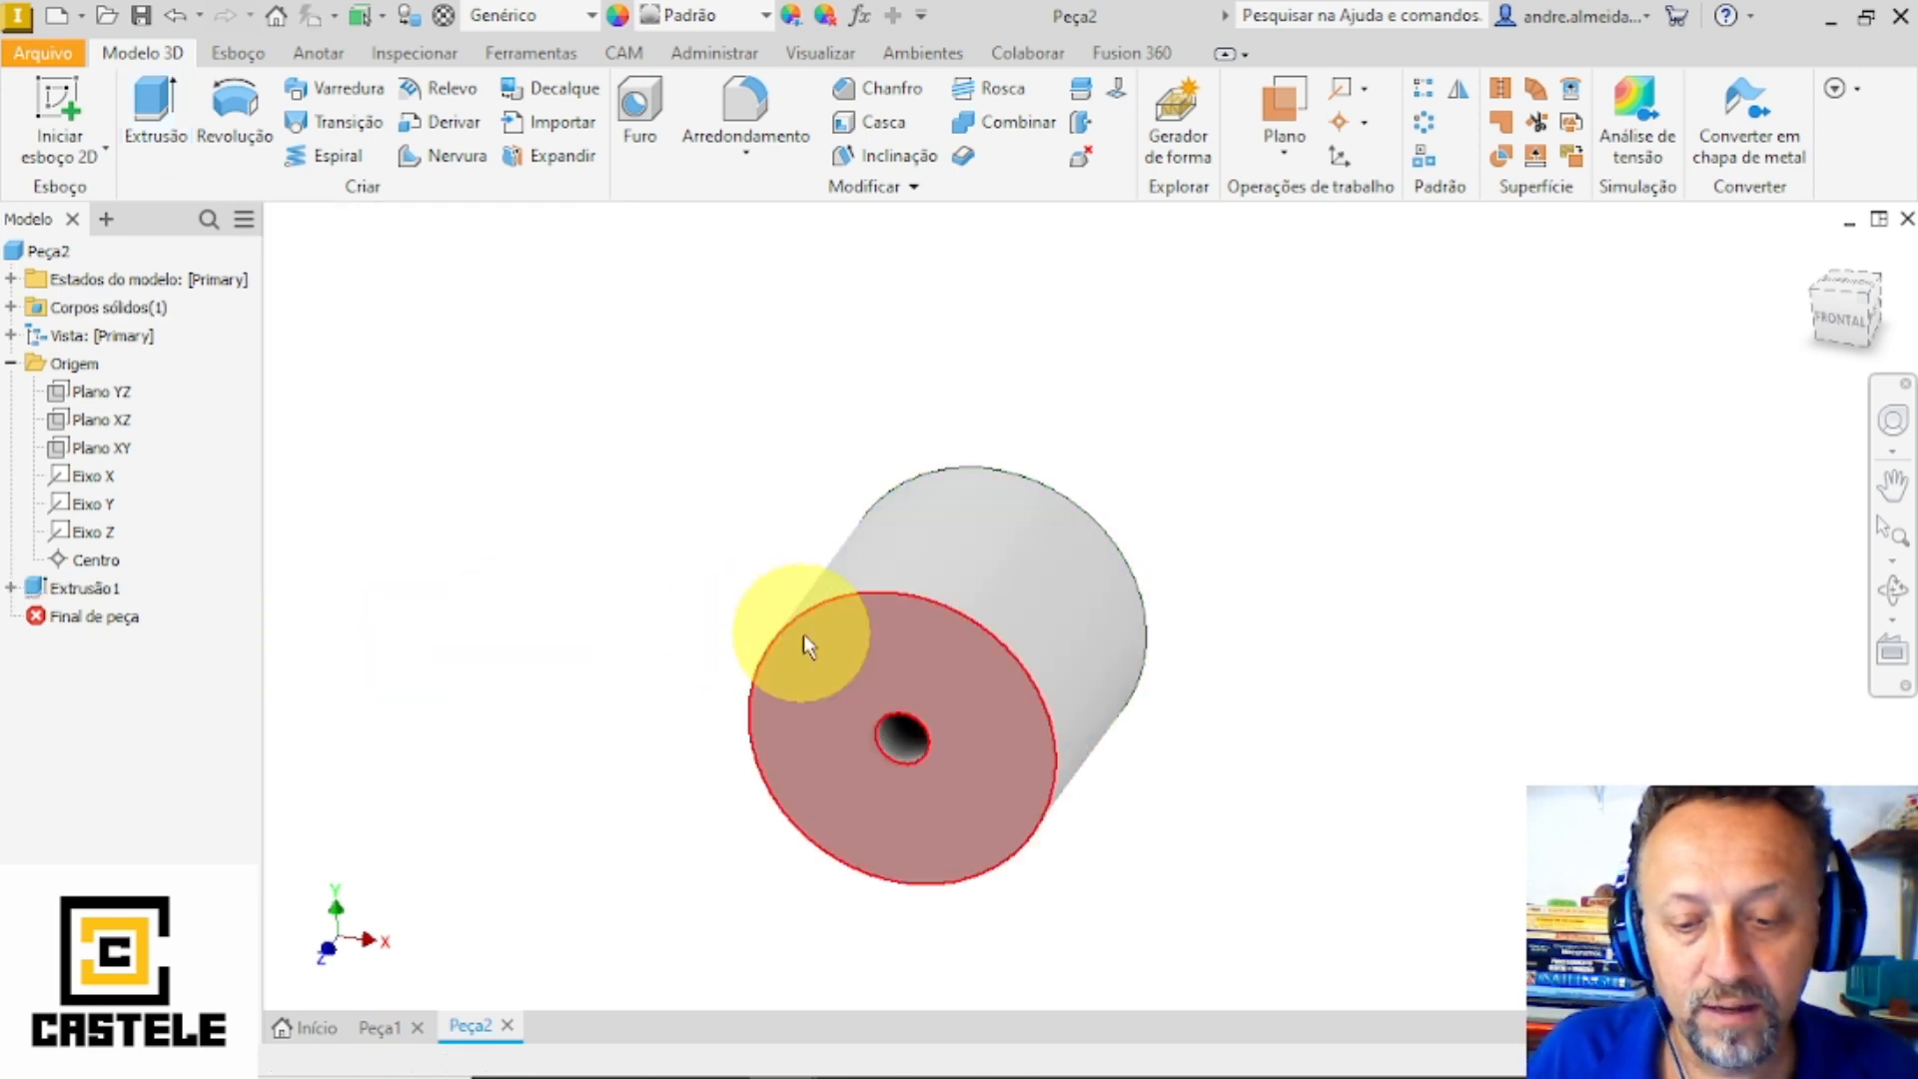
# - Adjust the appearance of the whole part, giving it an orange colour from the colour wheel
pyautogui.keyDown('shift'); pyautogui.moveTo(803, 633); pyautogui.dragTo(901, 562, button='middle'); pyautogui.keyUp('shift')
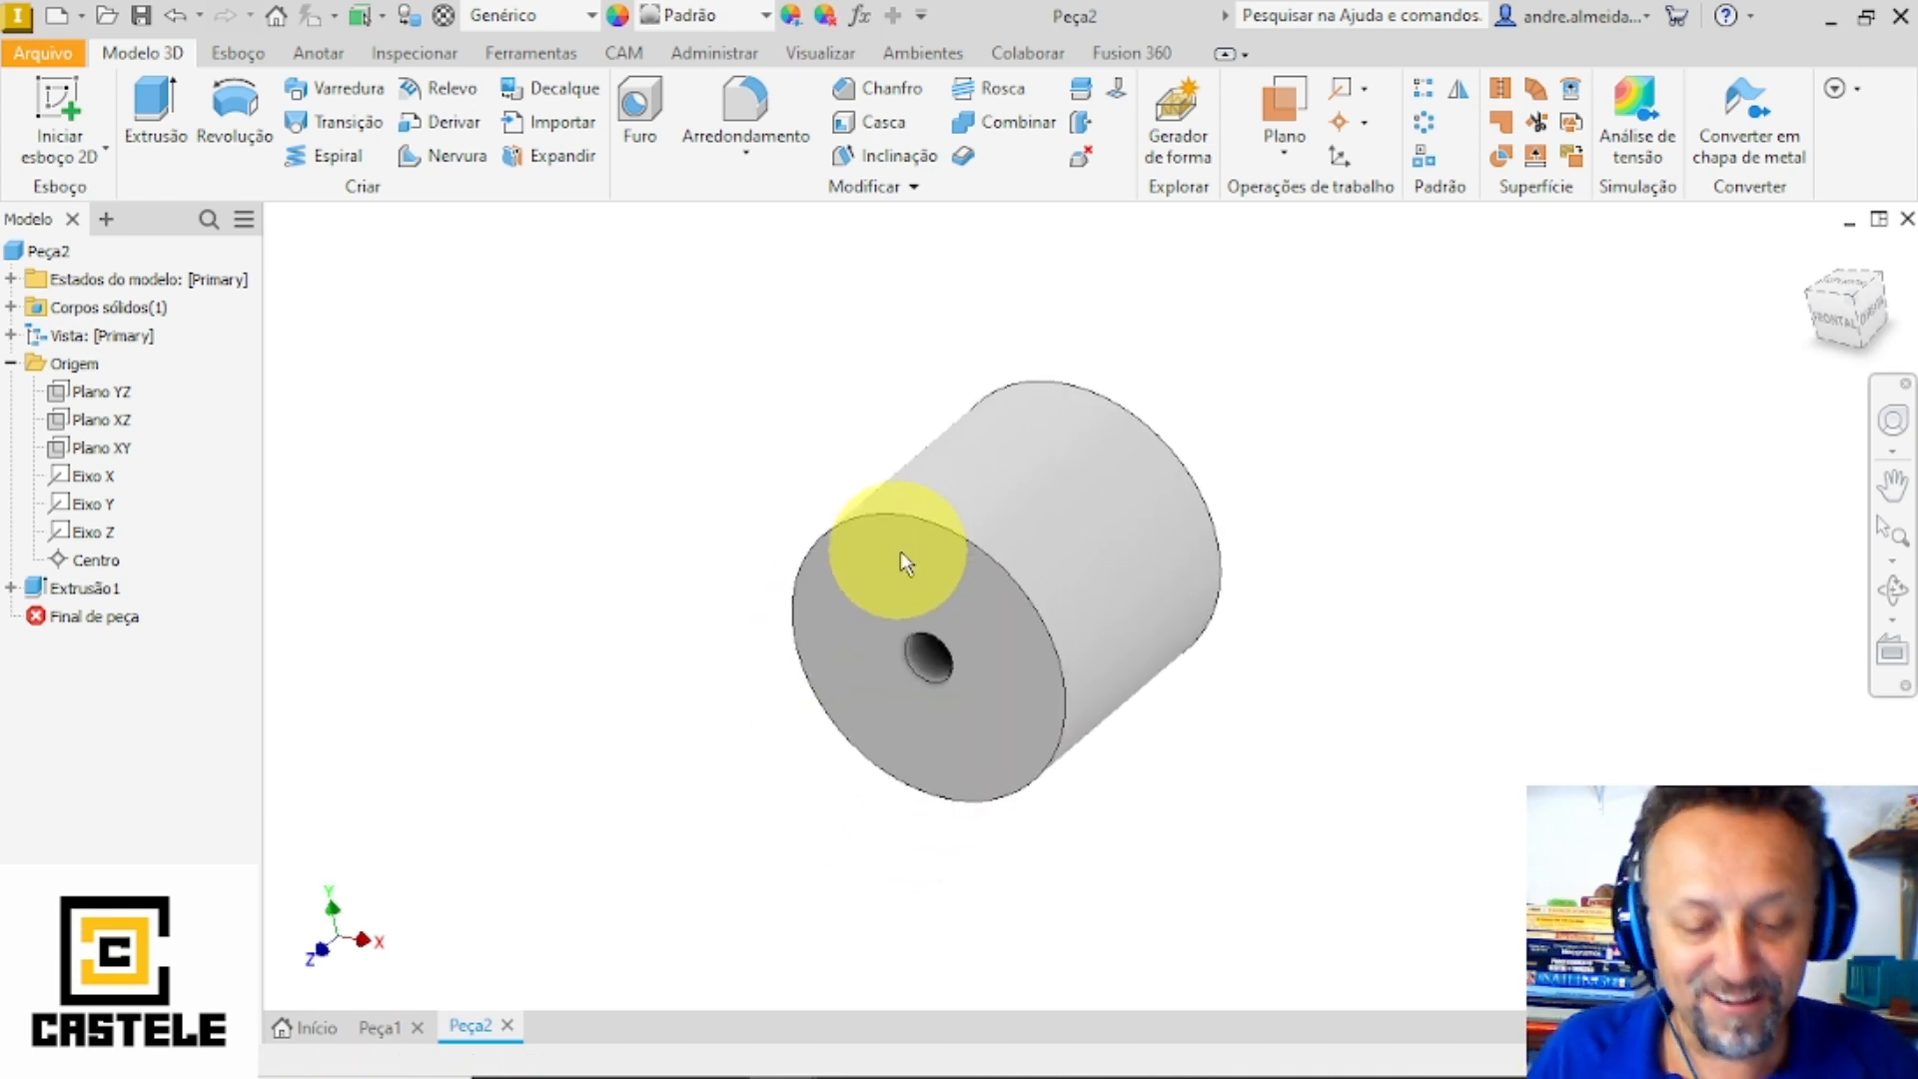
pyautogui.click(789, 22)
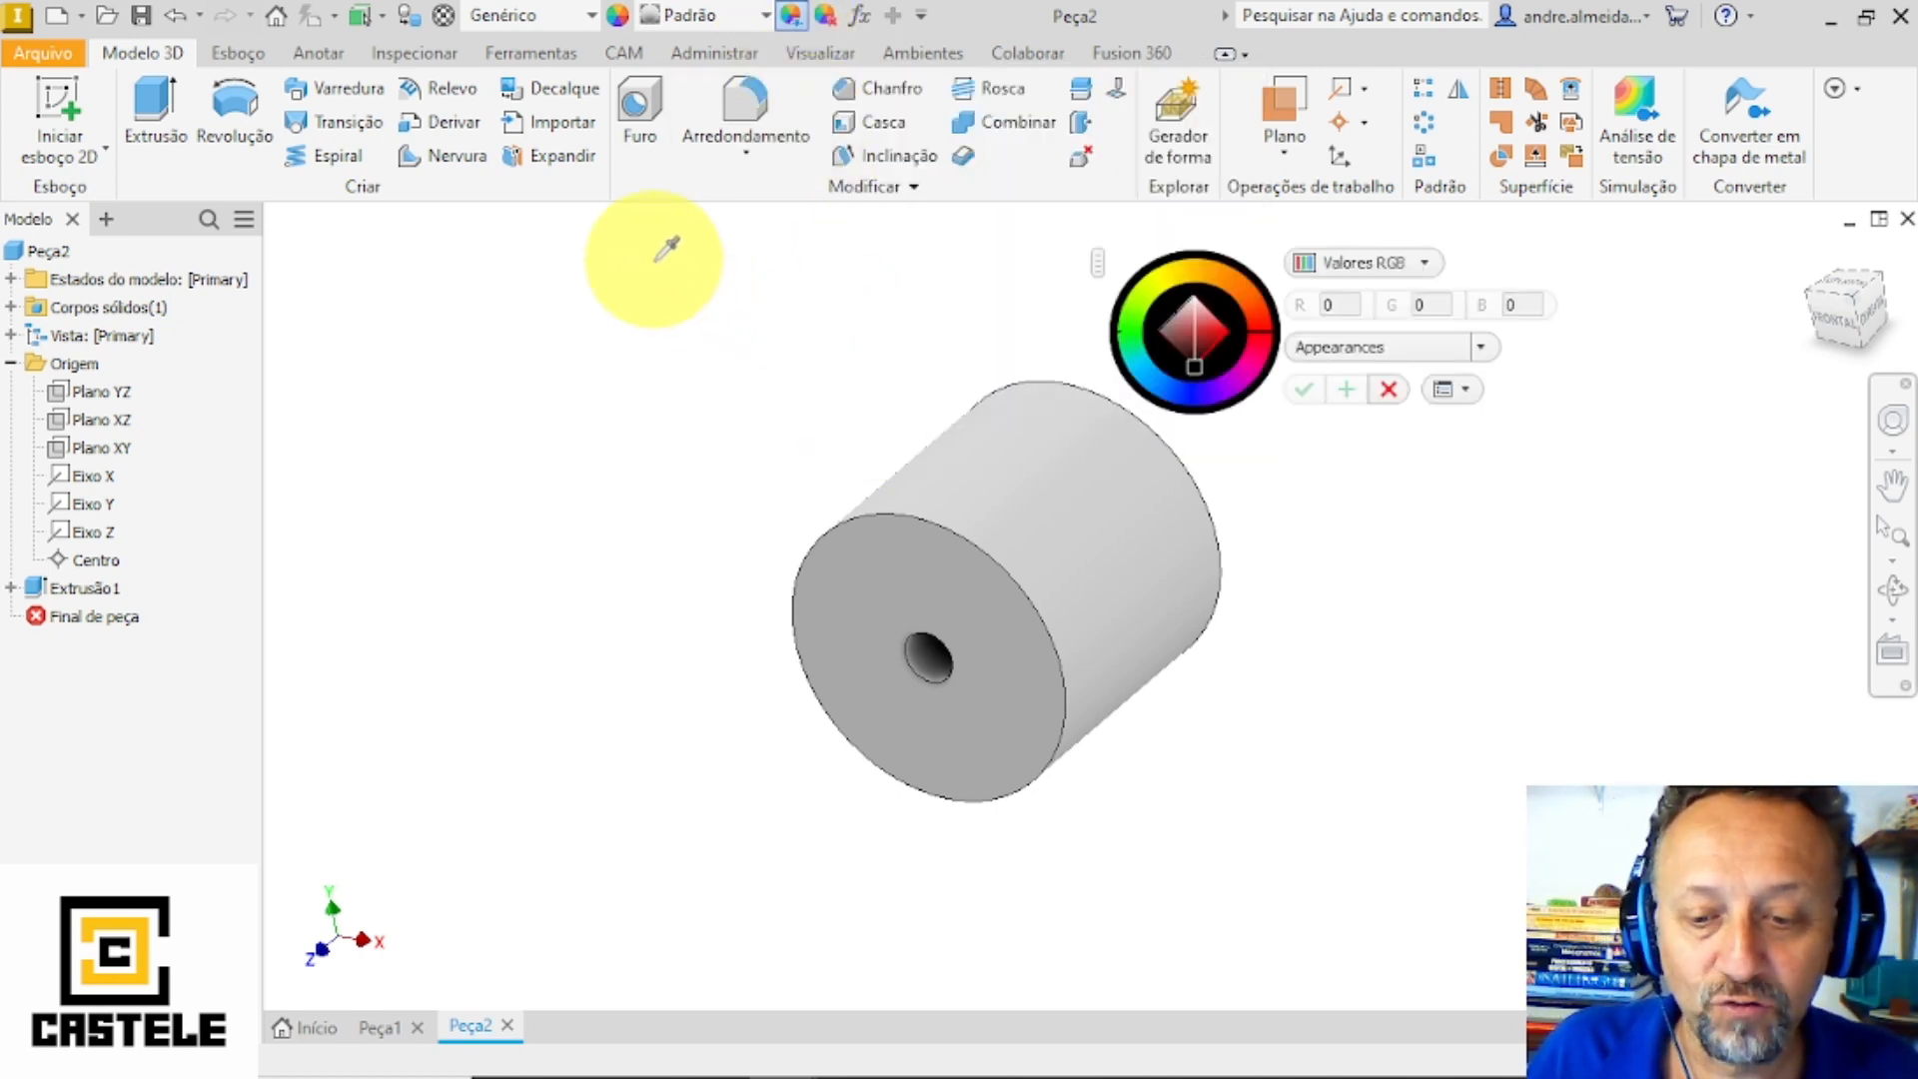
pyautogui.moveTo(656, 259); pyautogui.dragTo(1435, 878)
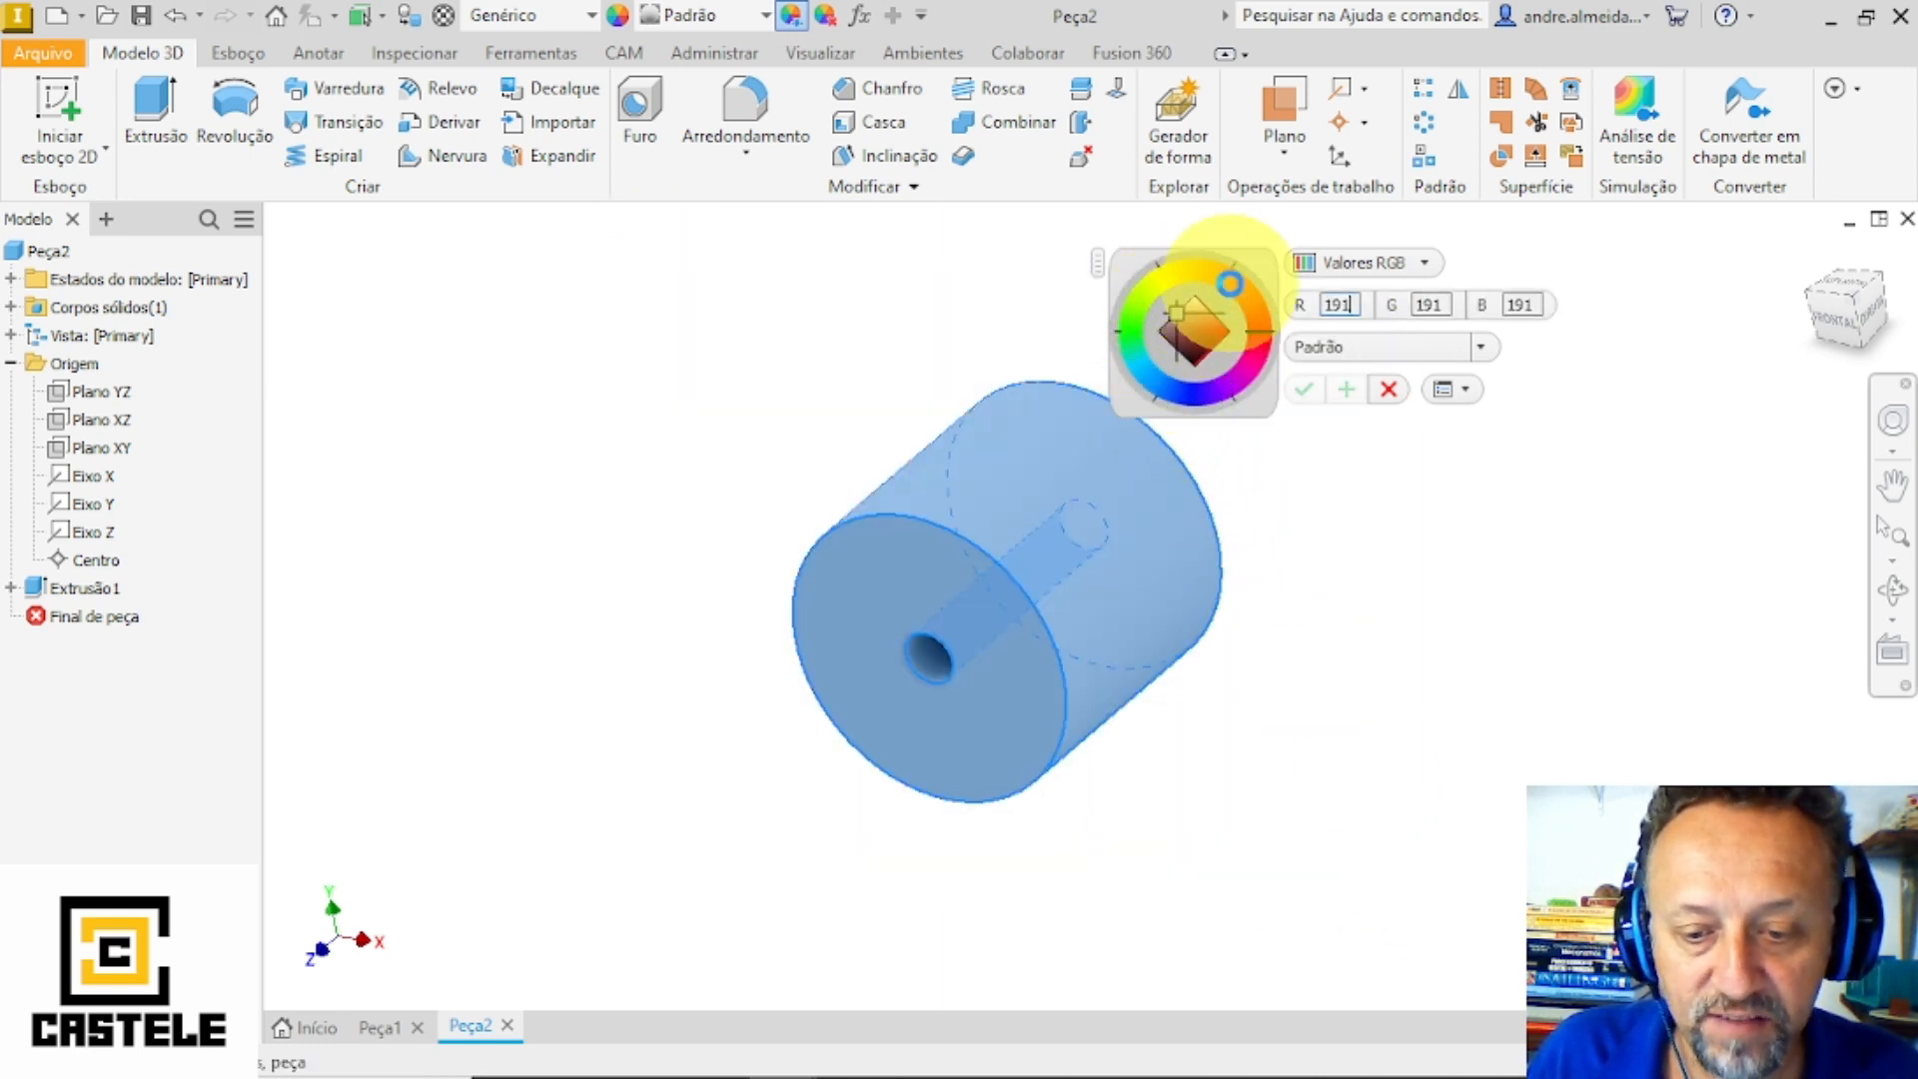
pyautogui.click(1233, 287)
pyautogui.click(1302, 392)
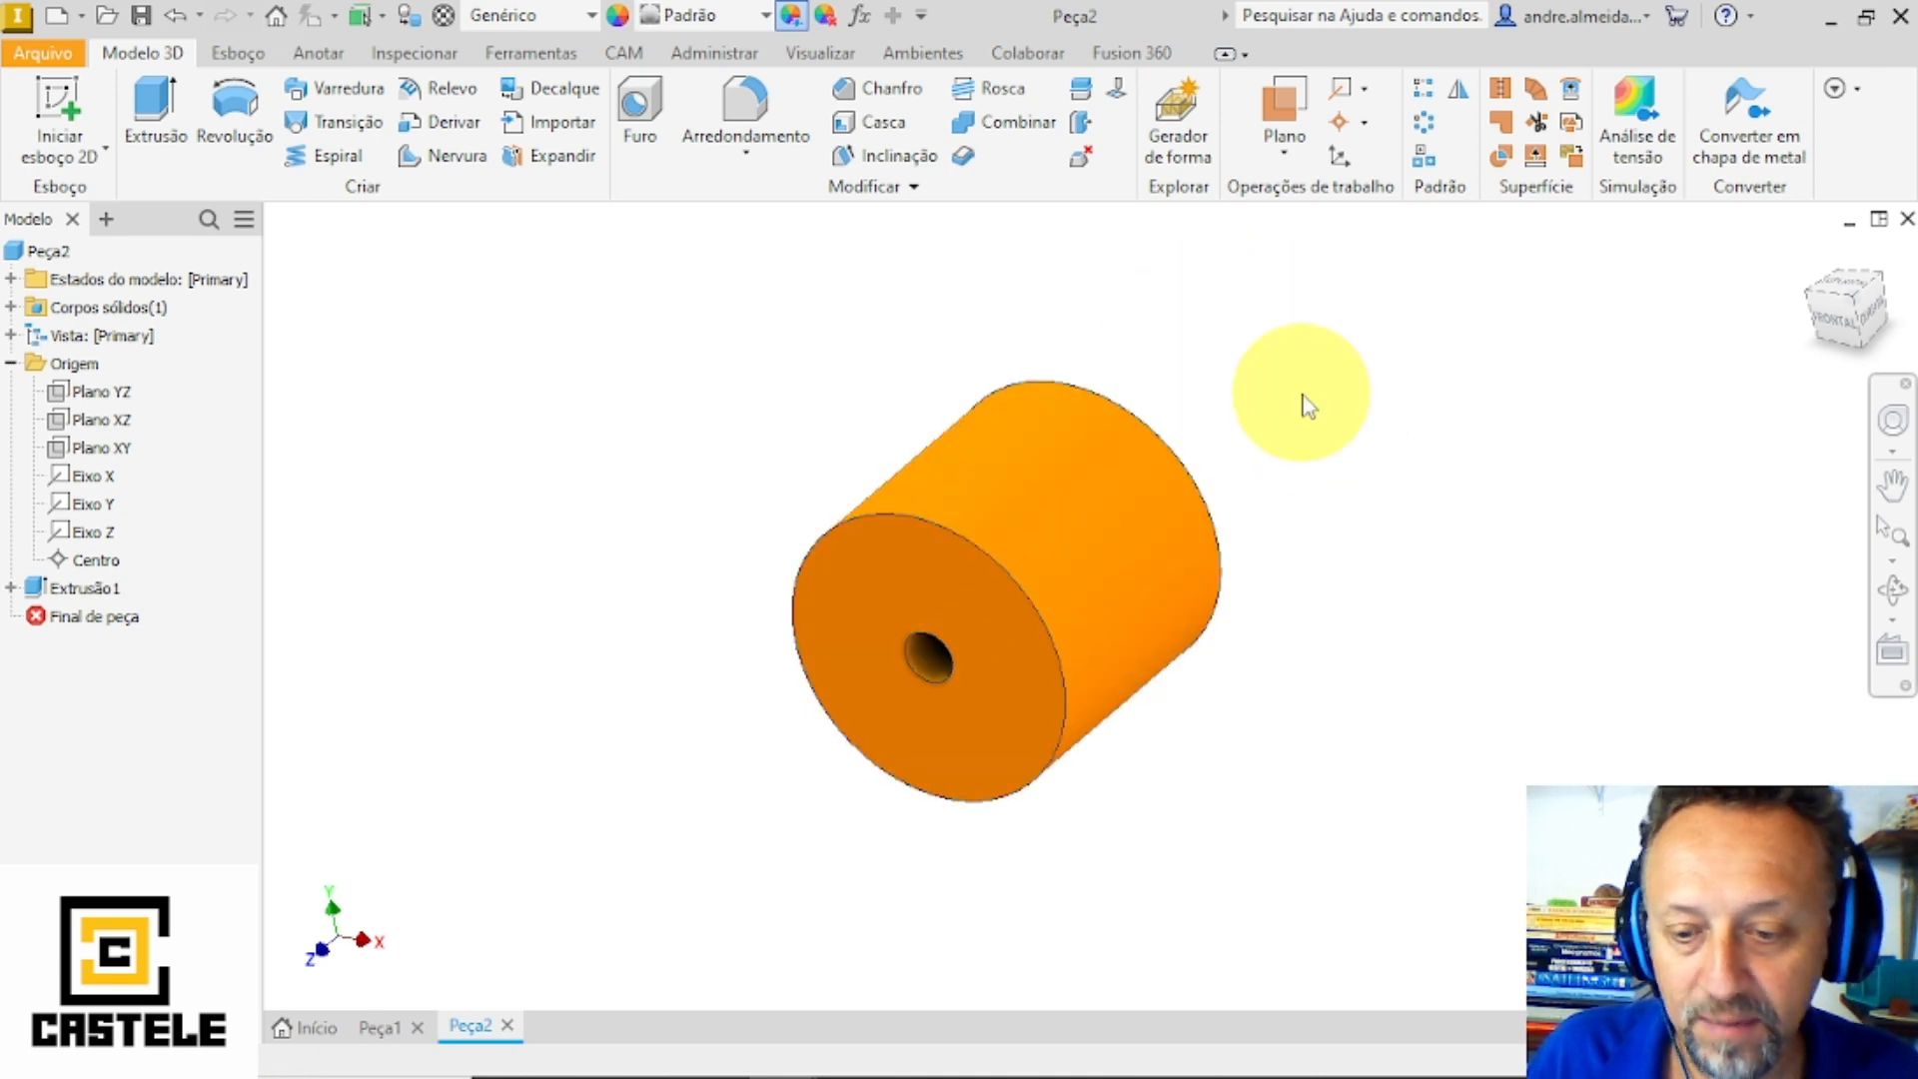
# - Save the part in the Downloads folder as Crank_spacer
pyautogui.click(141, 16)
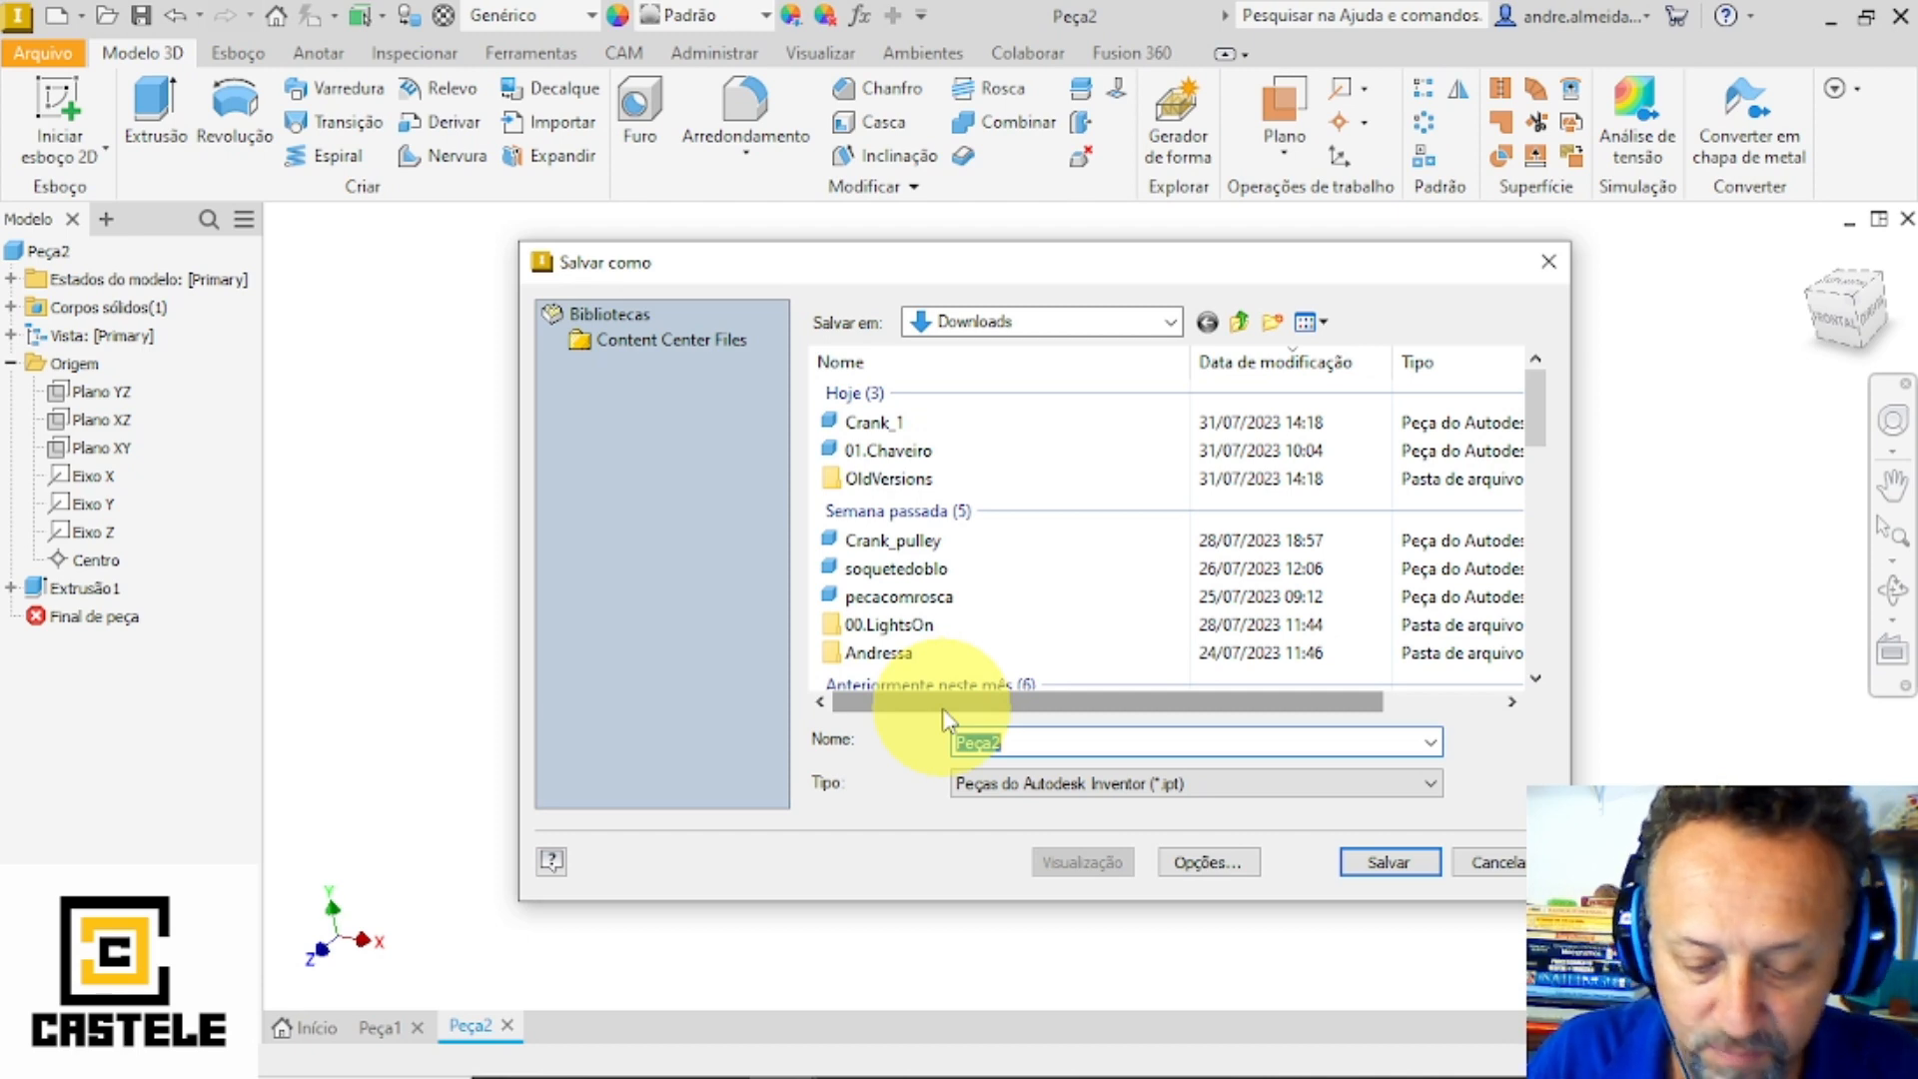
pyautogui.write('Crank')
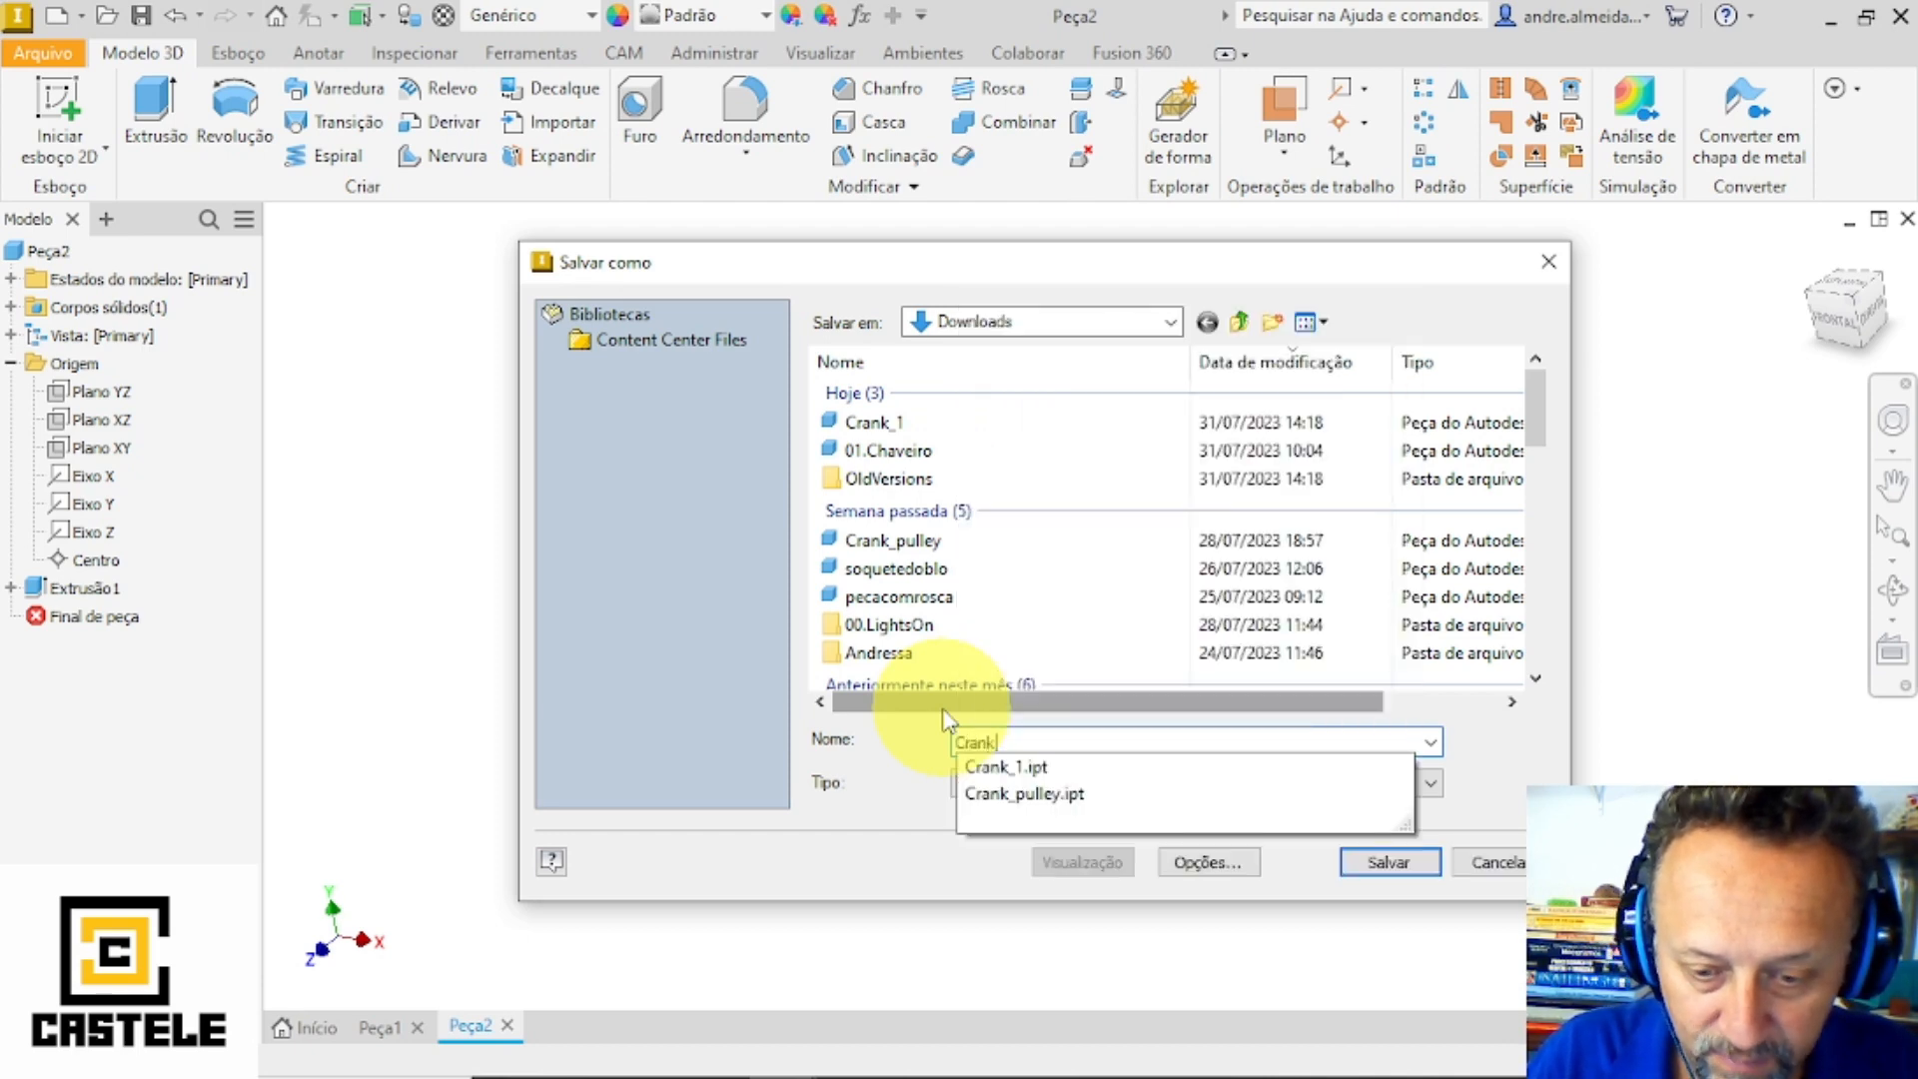
pyautogui.write('_spacer')
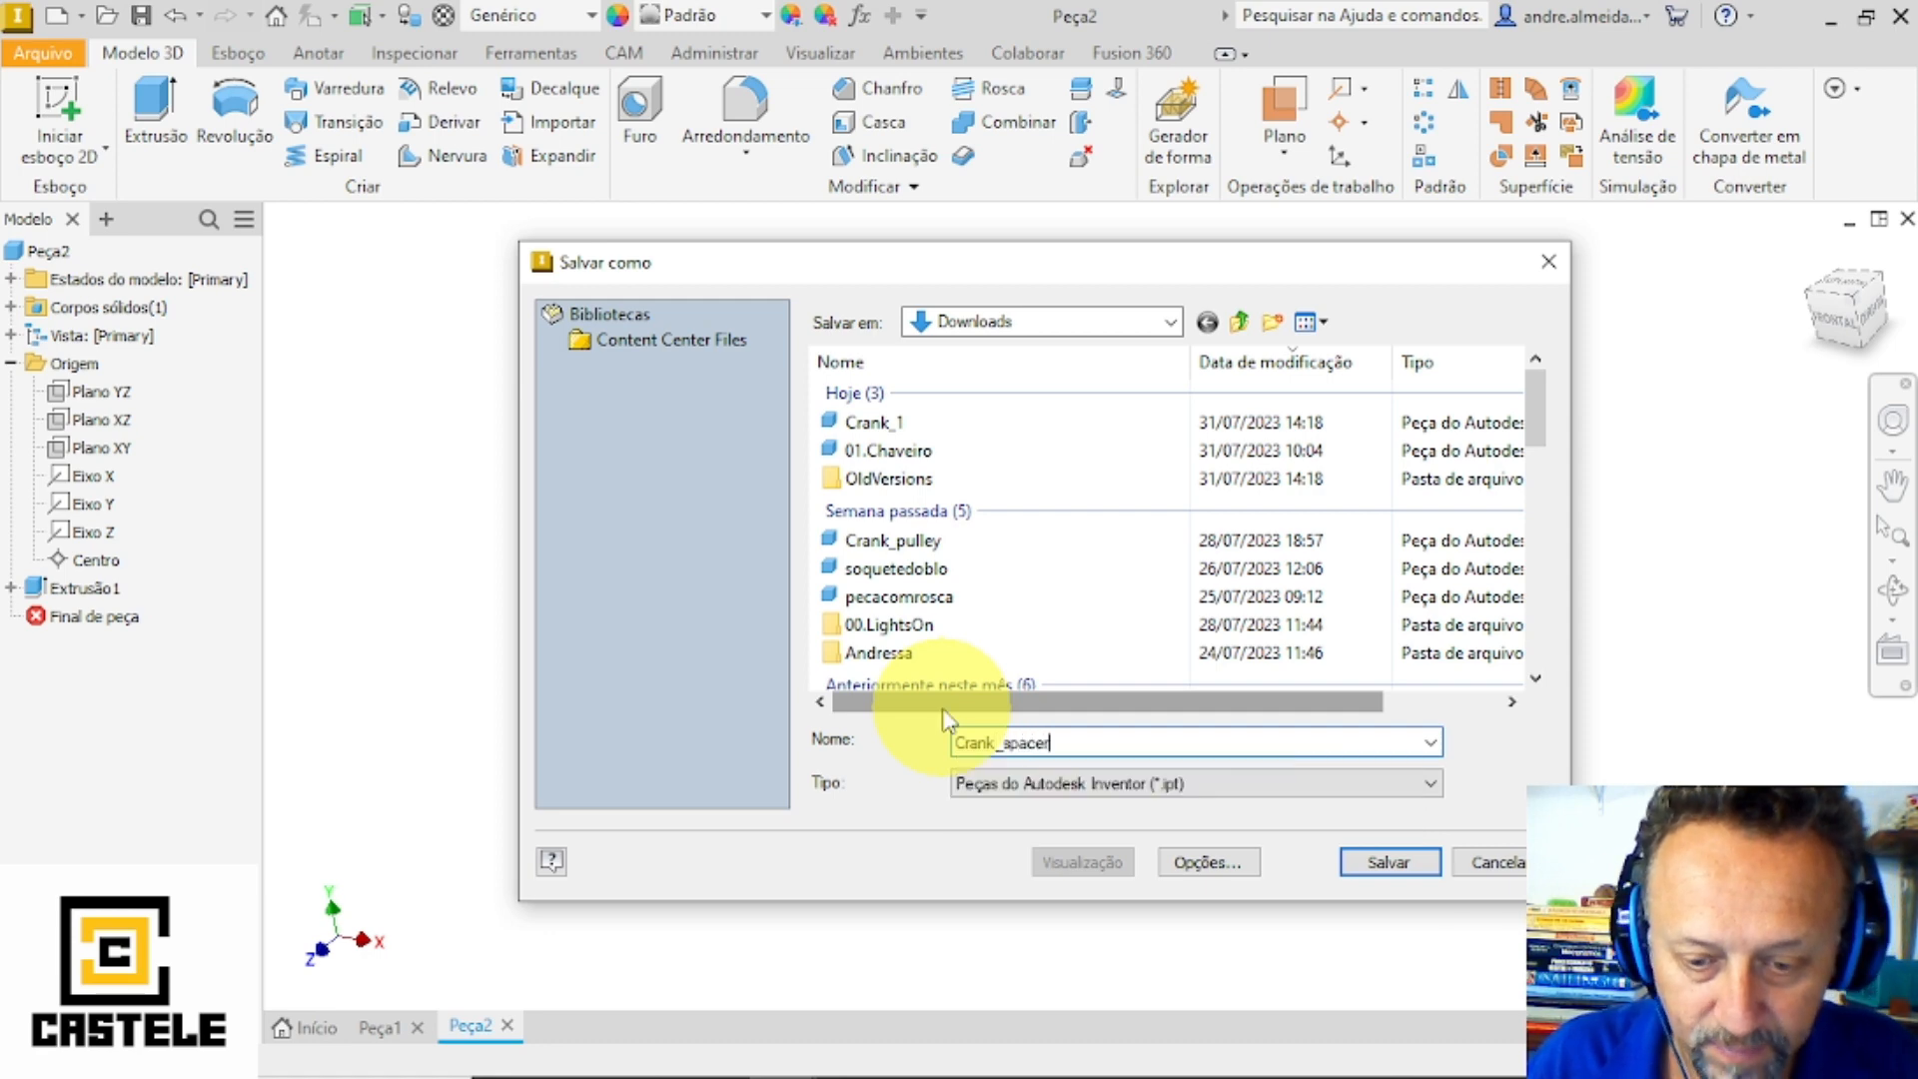
pyautogui.press('Return')
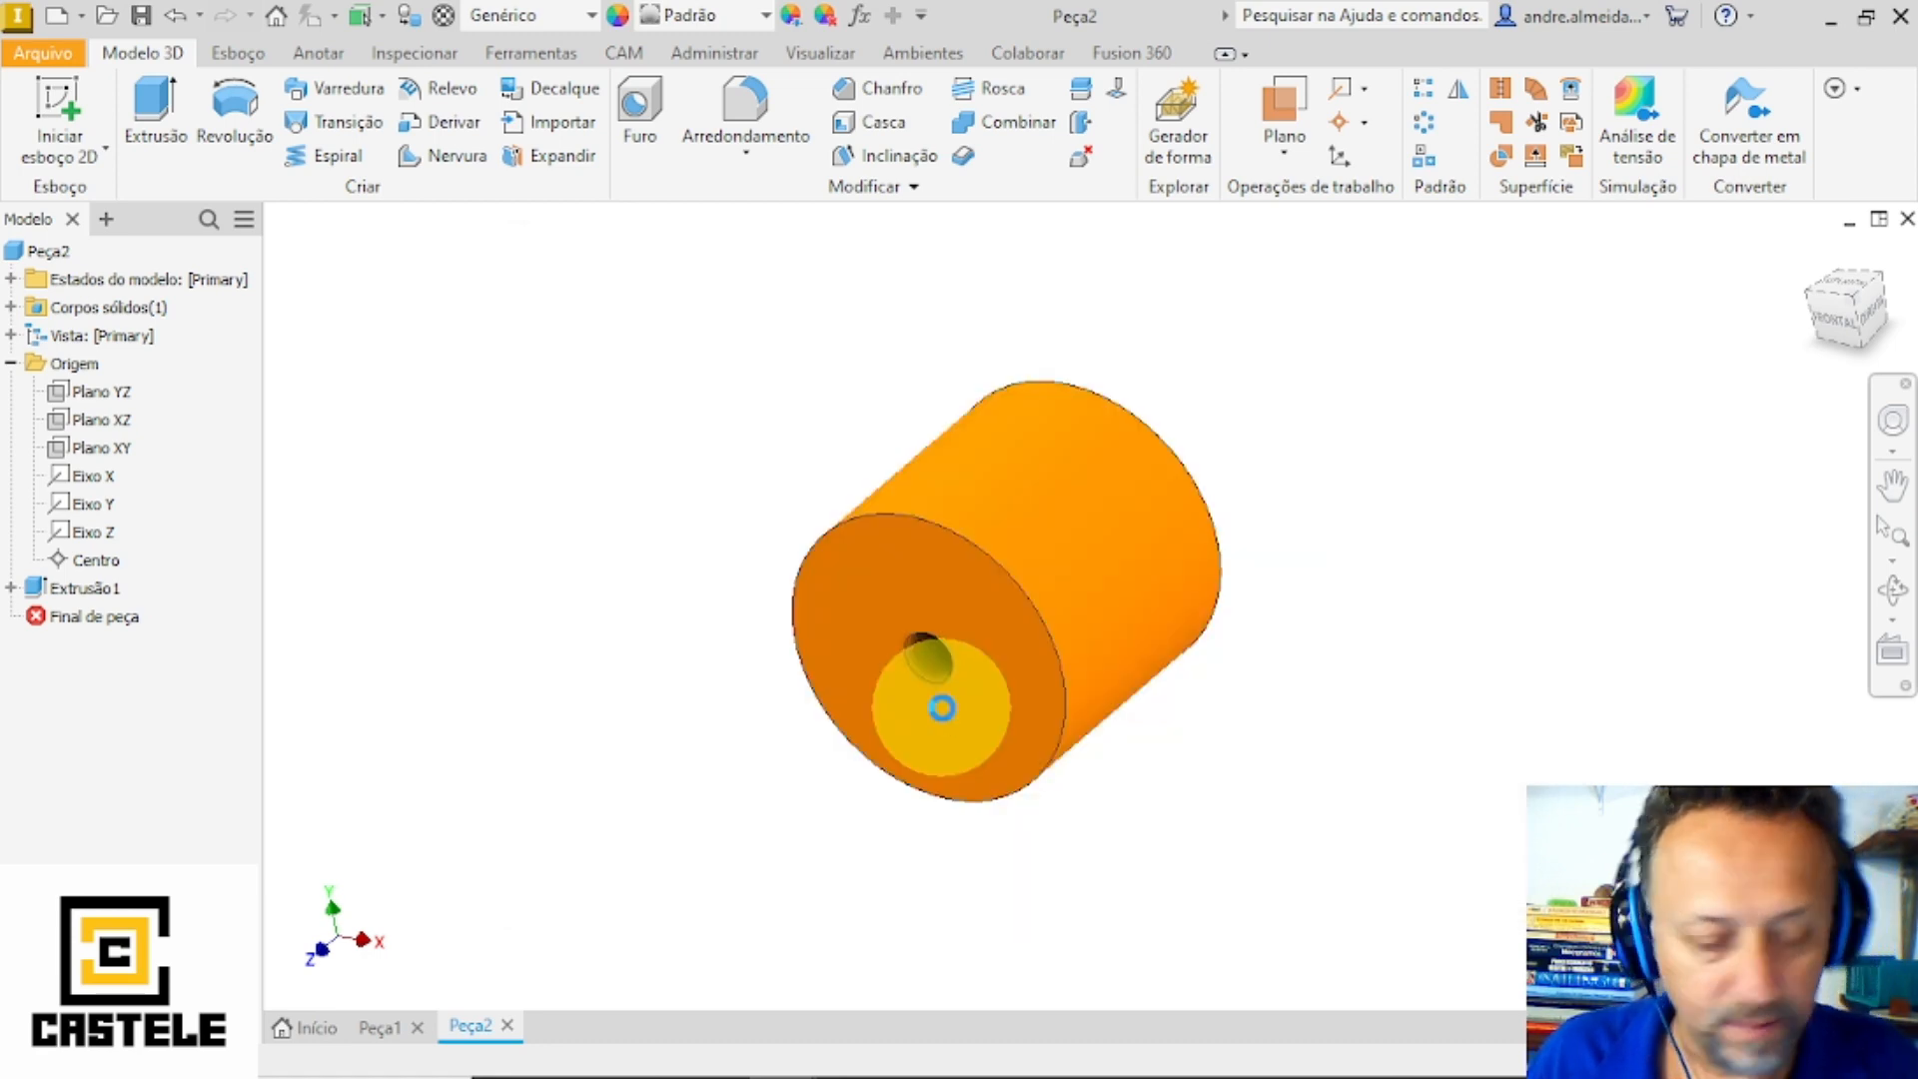